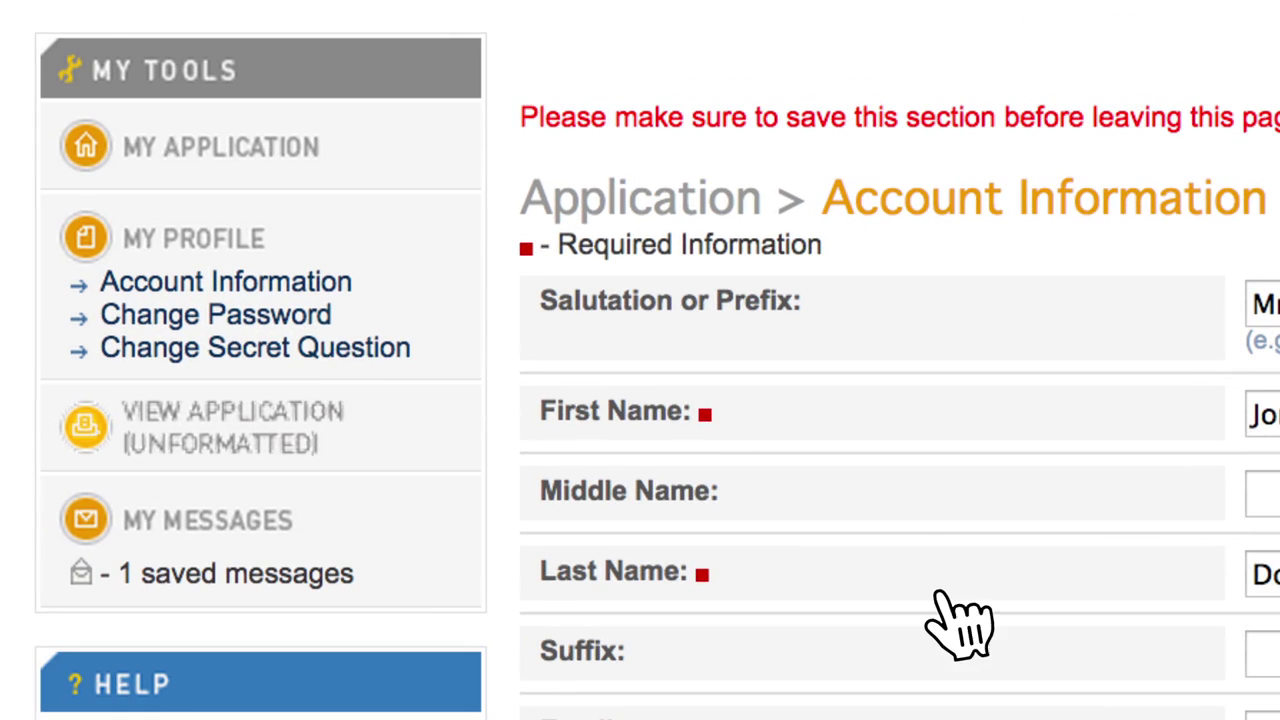
Step: Change the account password by entering the old password and the new one twice
{"action": "left_click", "coordinate": [328, 318]}
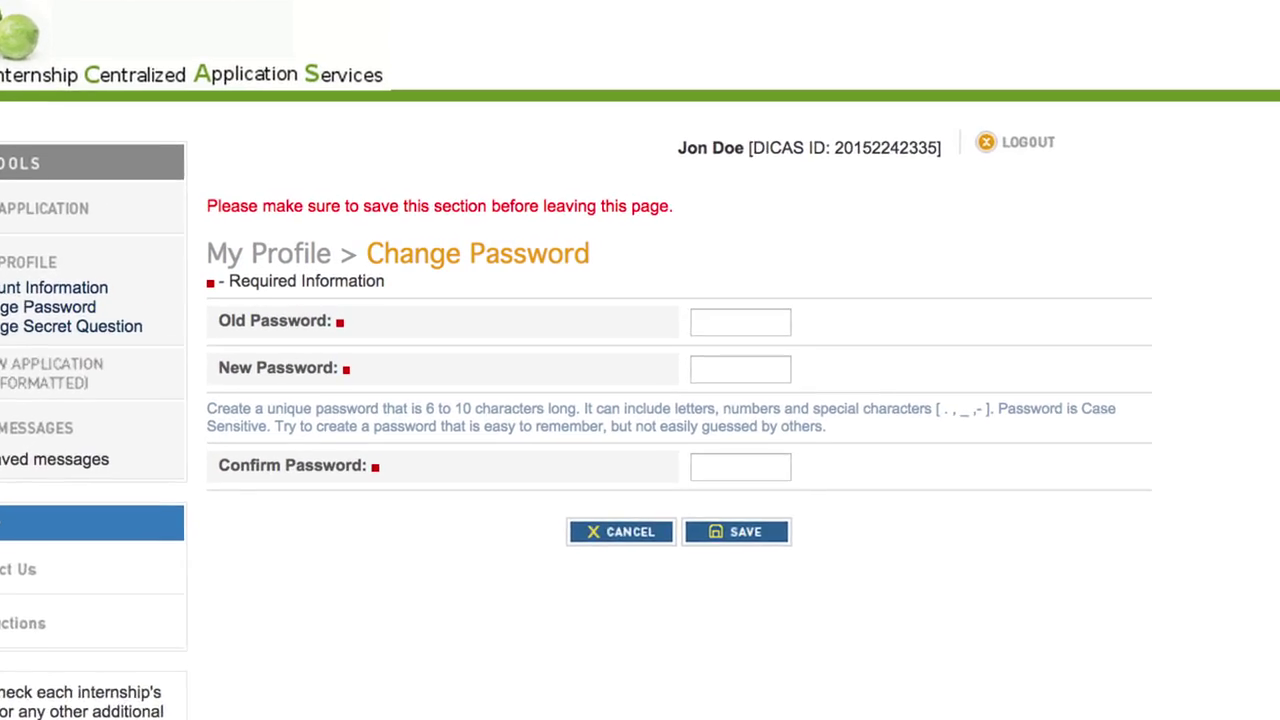
{"action": "type", "text": "dicasword1"}
{"action": "key", "text": "Tab"}
{"action": "type", "text": "dicasword2"}
{"action": "key", "text": "Tab"}
{"action": "type", "text": "dicasword2"}
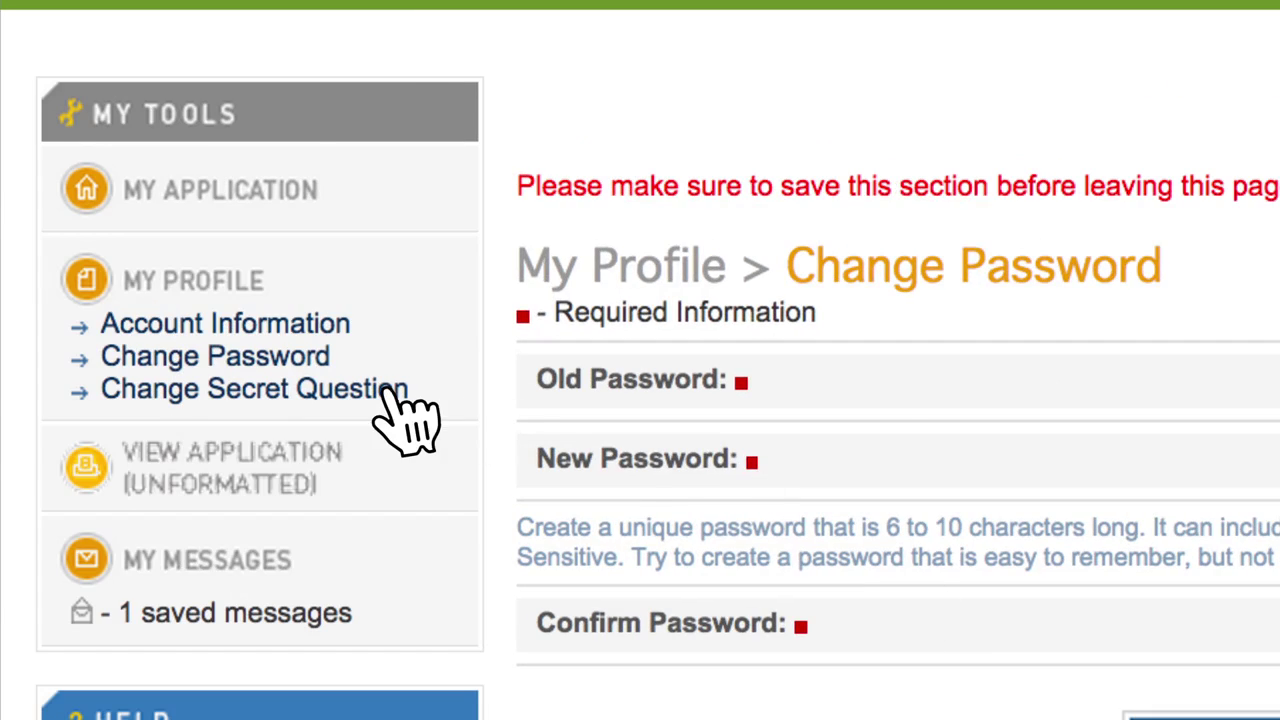
Step: Keep the childhood nickname question as the secret question
{"action": "left_click", "coordinate": [70, 302]}
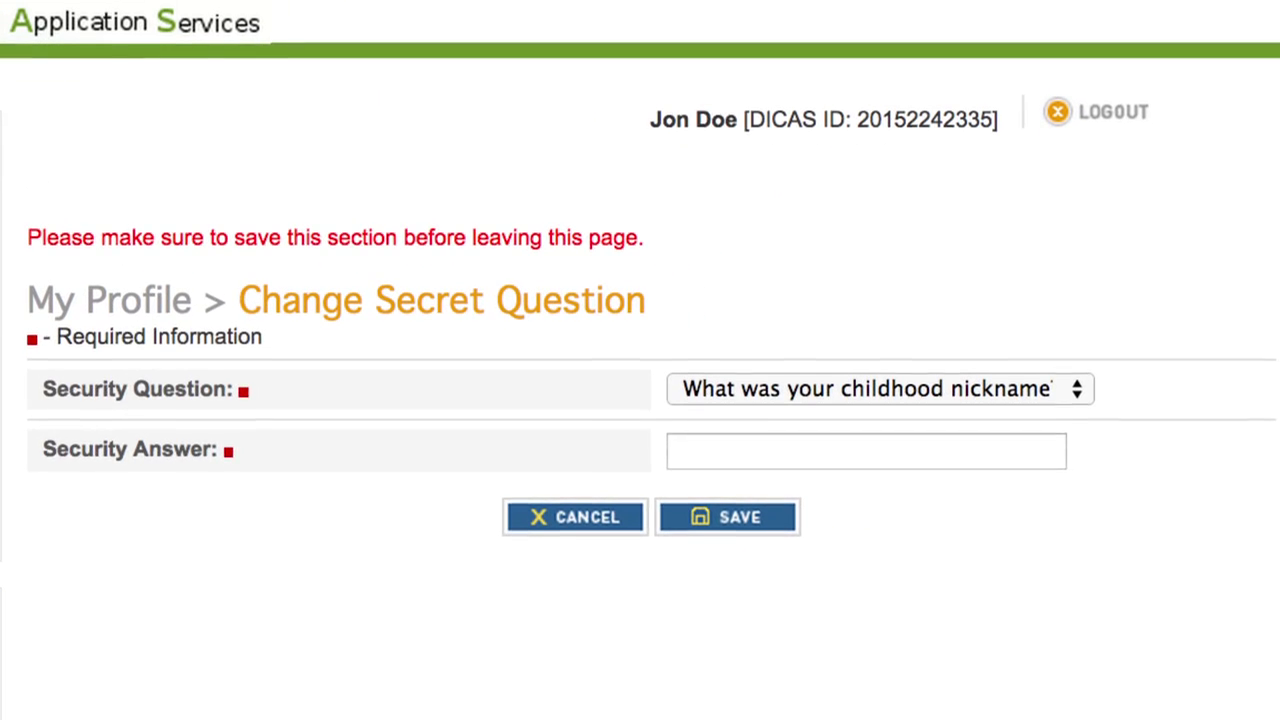
{"action": "left_click", "coordinate": [1058, 381]}
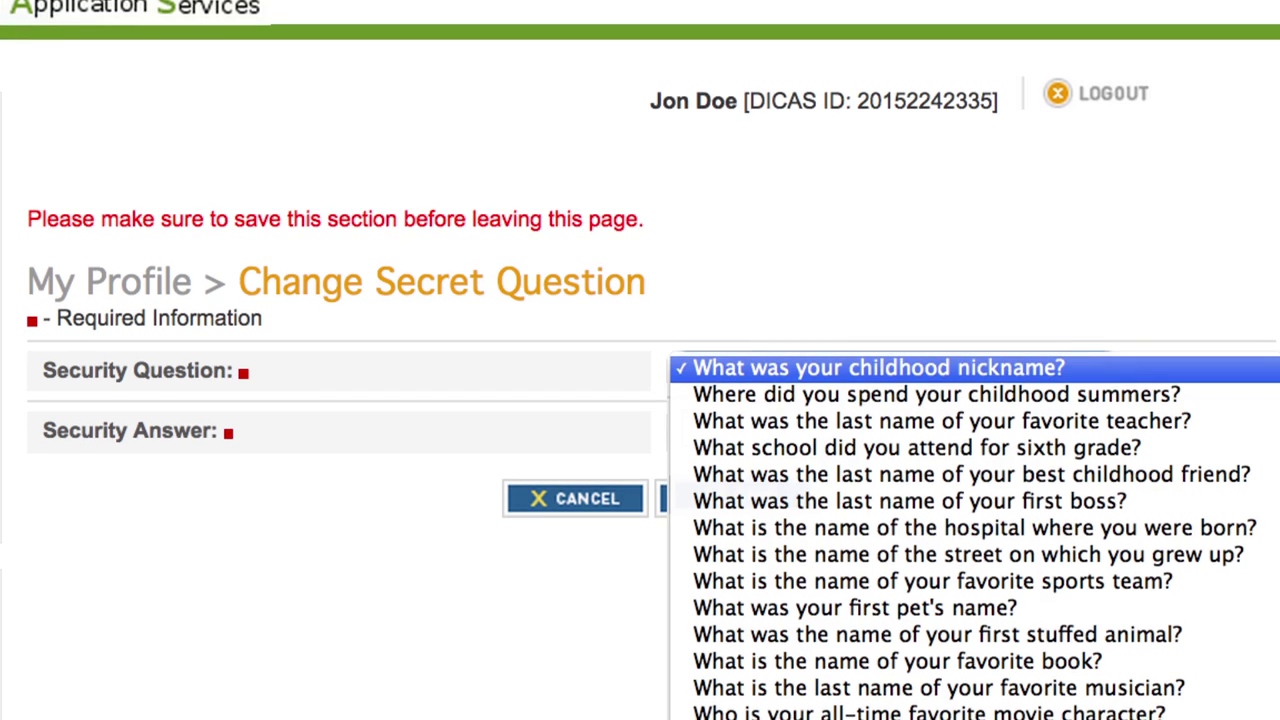
{"action": "key", "text": "Escape"}
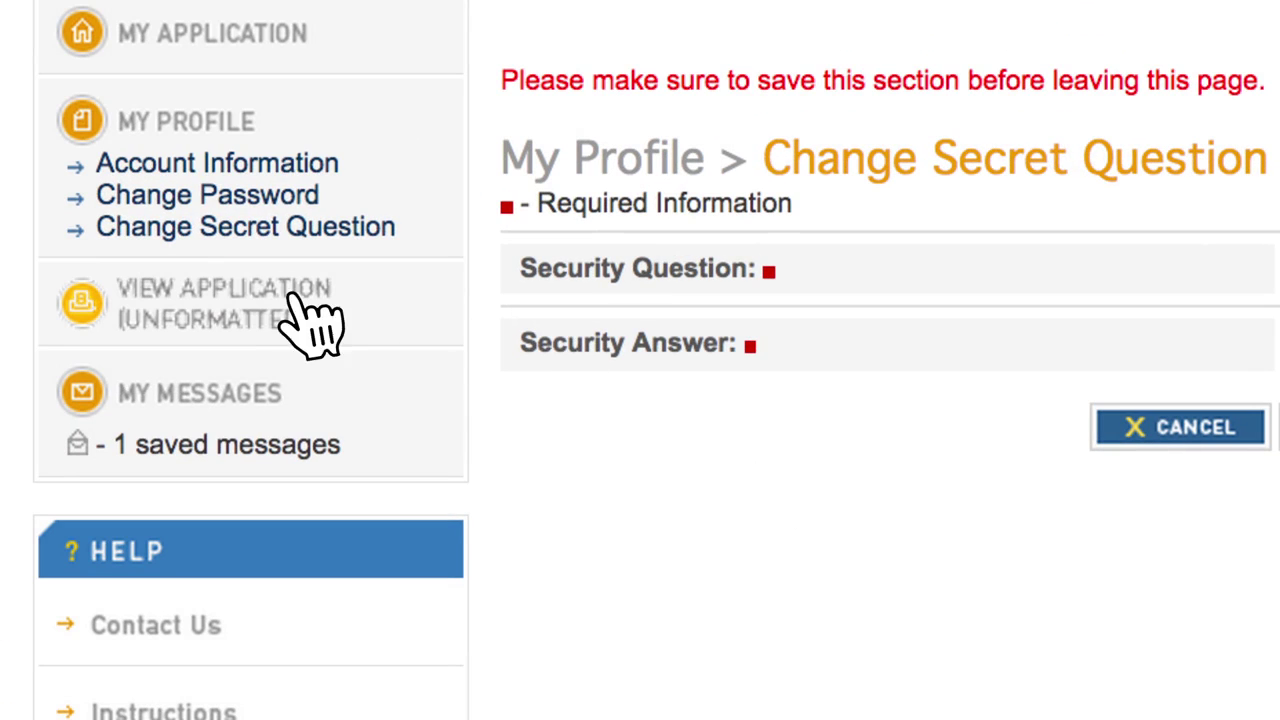
{"action": "left_click", "coordinate": [300, 305]}
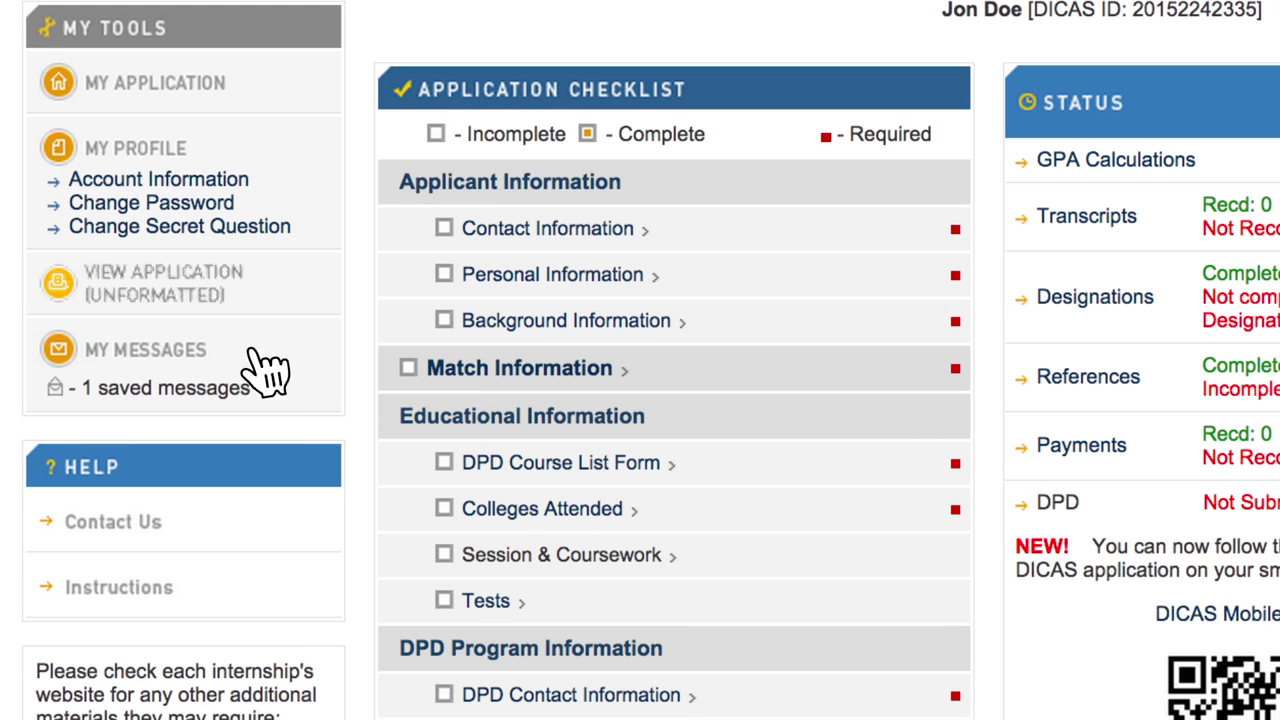
Step: Read the saved welcome message, the Contact Us support details and the application instructions
{"action": "left_click", "coordinate": [200, 352]}
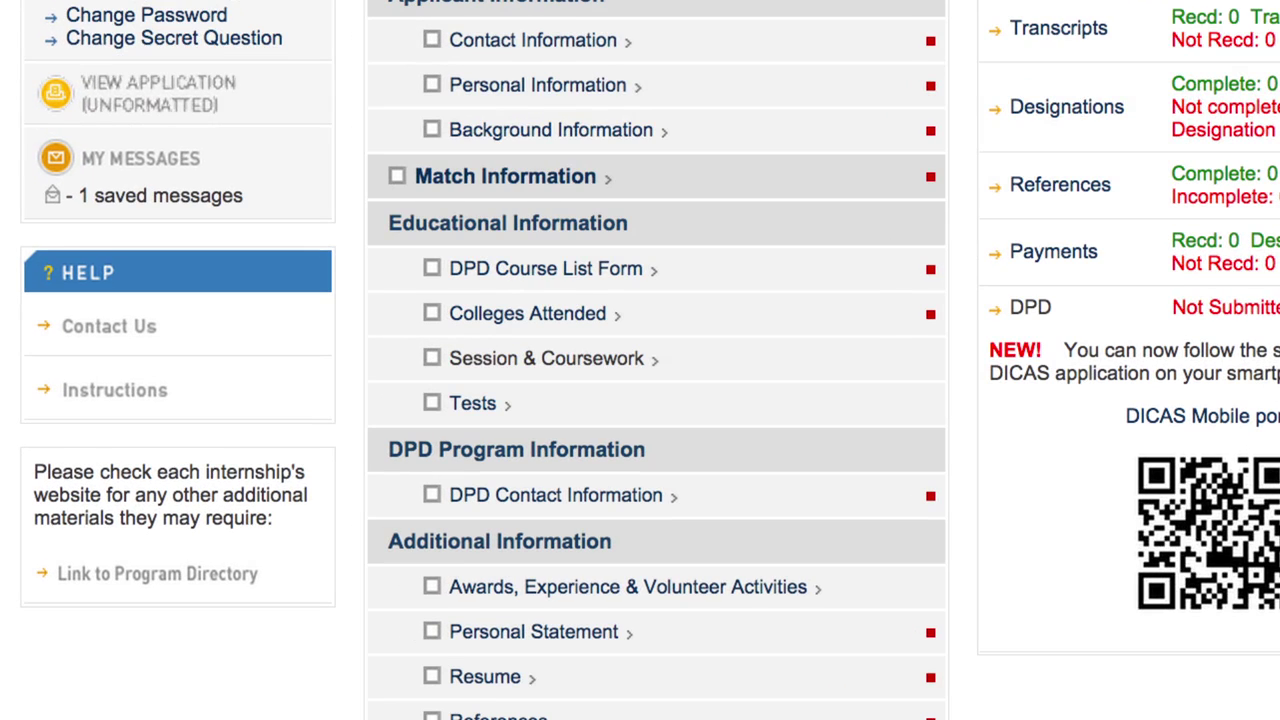
{"action": "left_click", "coordinate": [165, 330]}
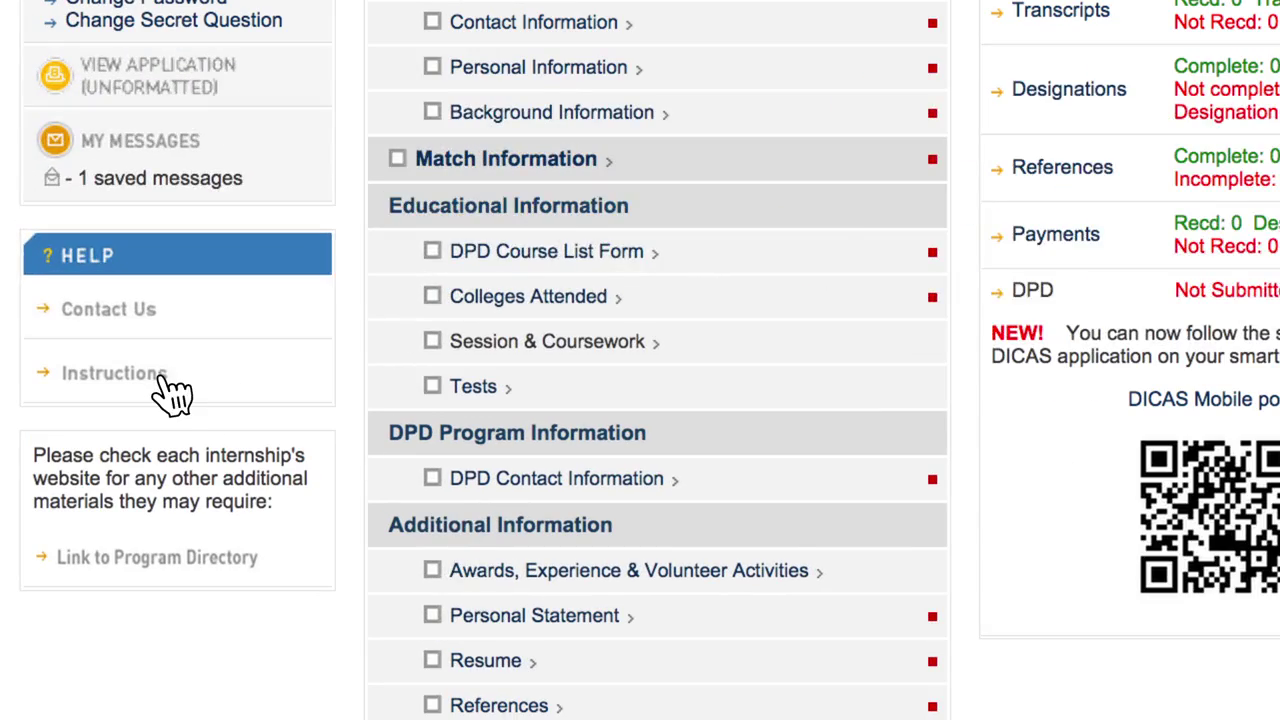
{"action": "left_click", "coordinate": [163, 380]}
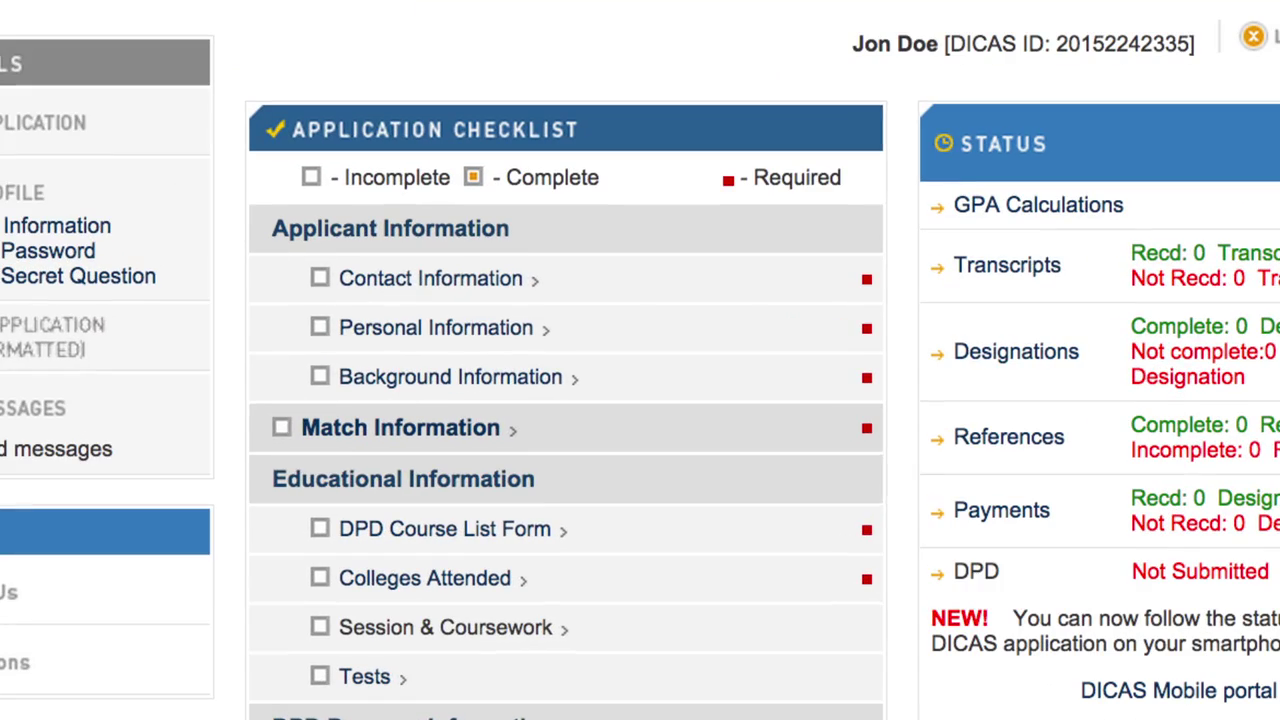
Step: Fill in and save the Contact Information and Personal Information forms
{"action": "left_click", "coordinate": [527, 280]}
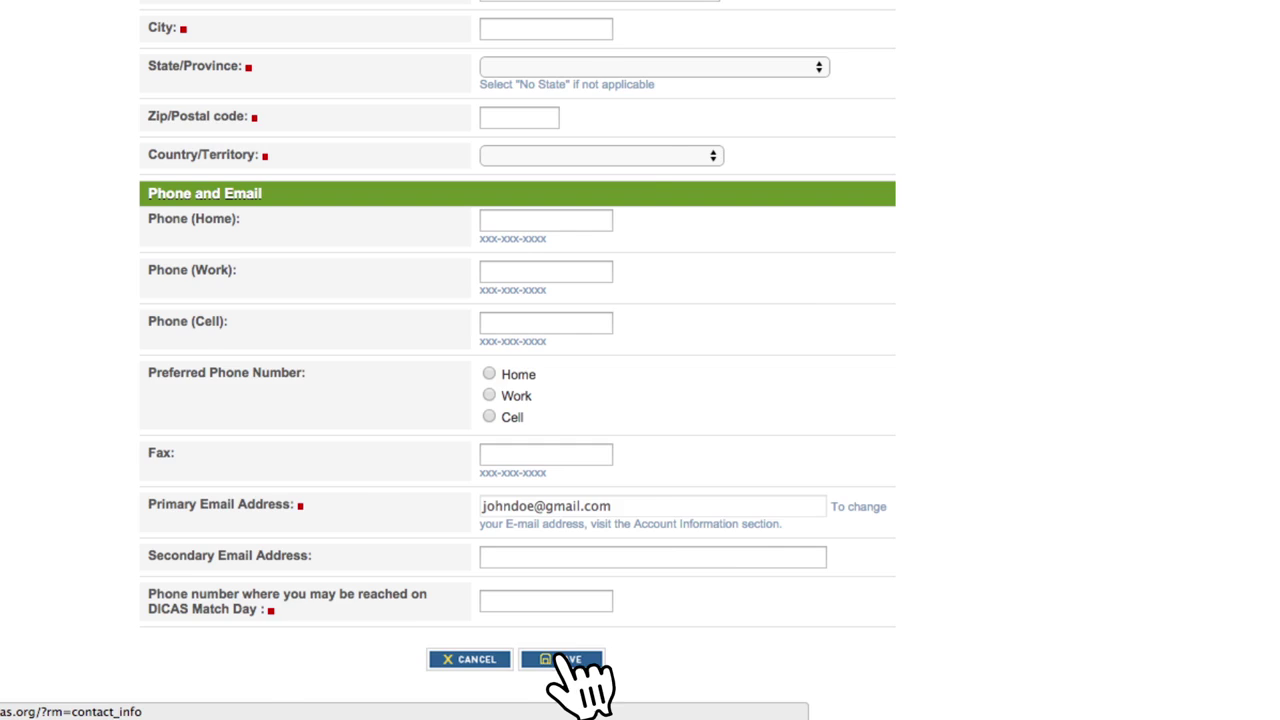
{"action": "left_click", "coordinate": [563, 659]}
{"action": "left_click", "coordinate": [492, 330]}
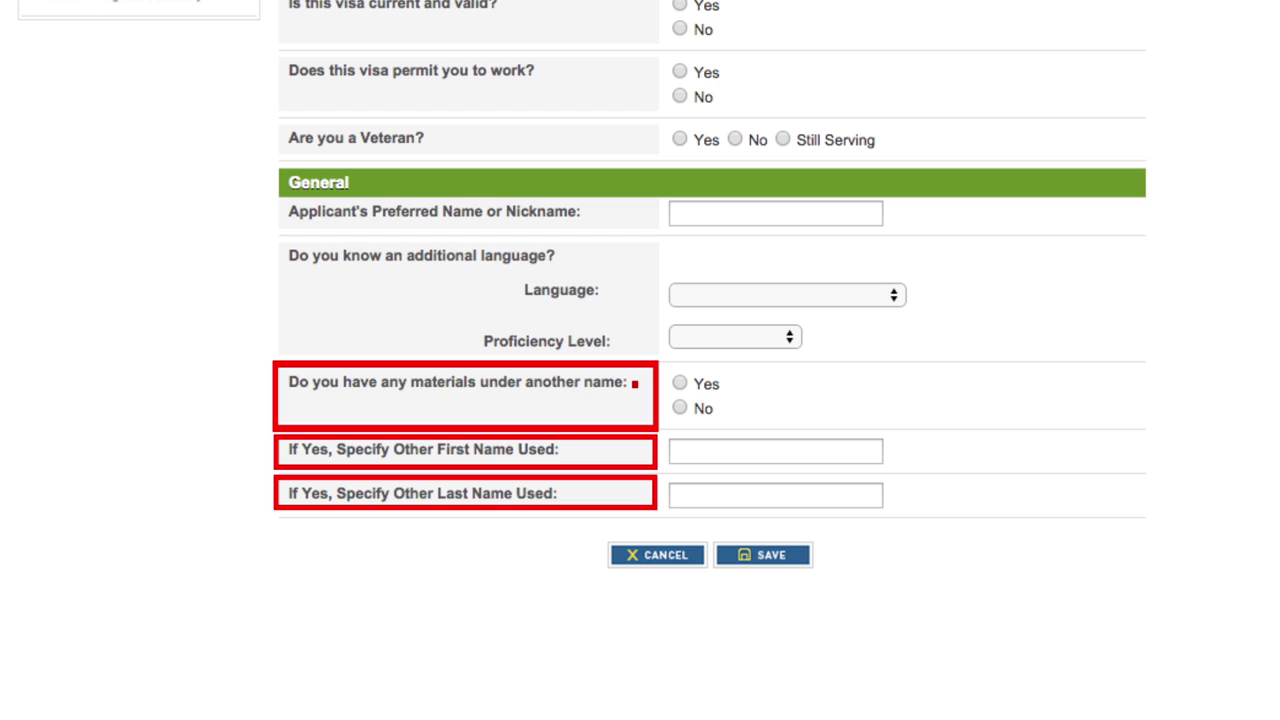
{"action": "left_click", "coordinate": [765, 554]}
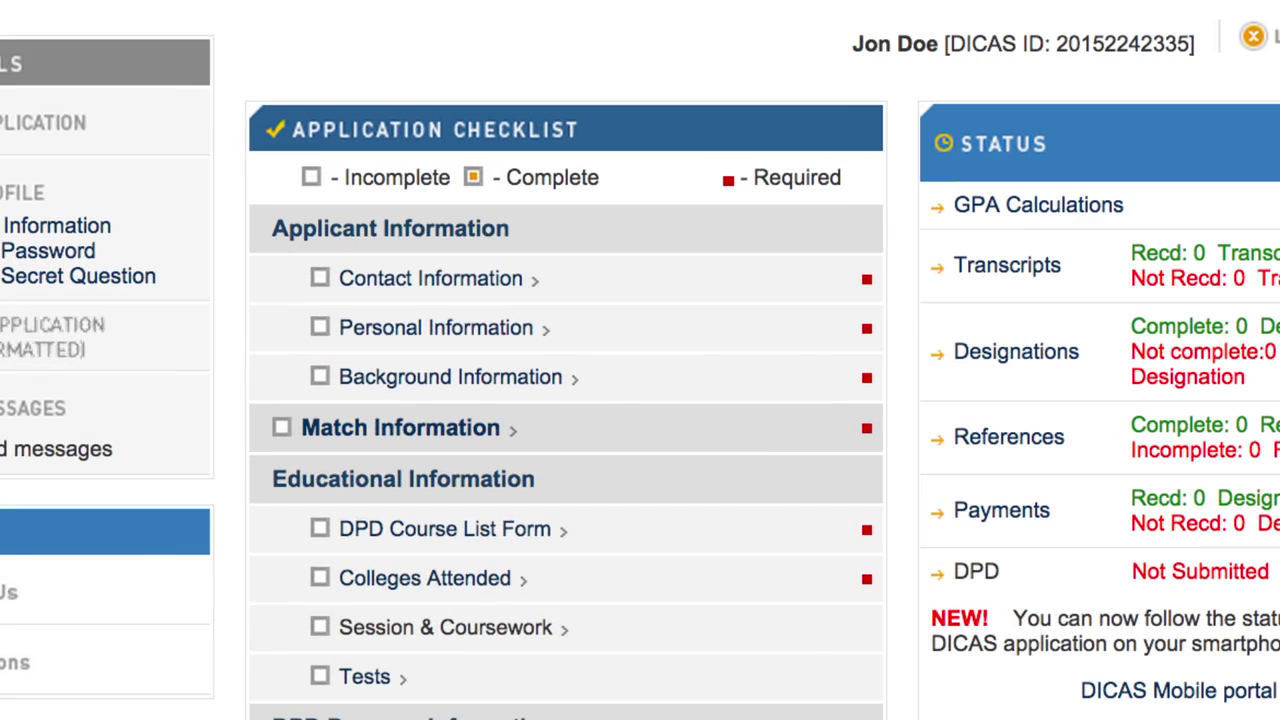
{"action": "left_click", "coordinate": [507, 380]}
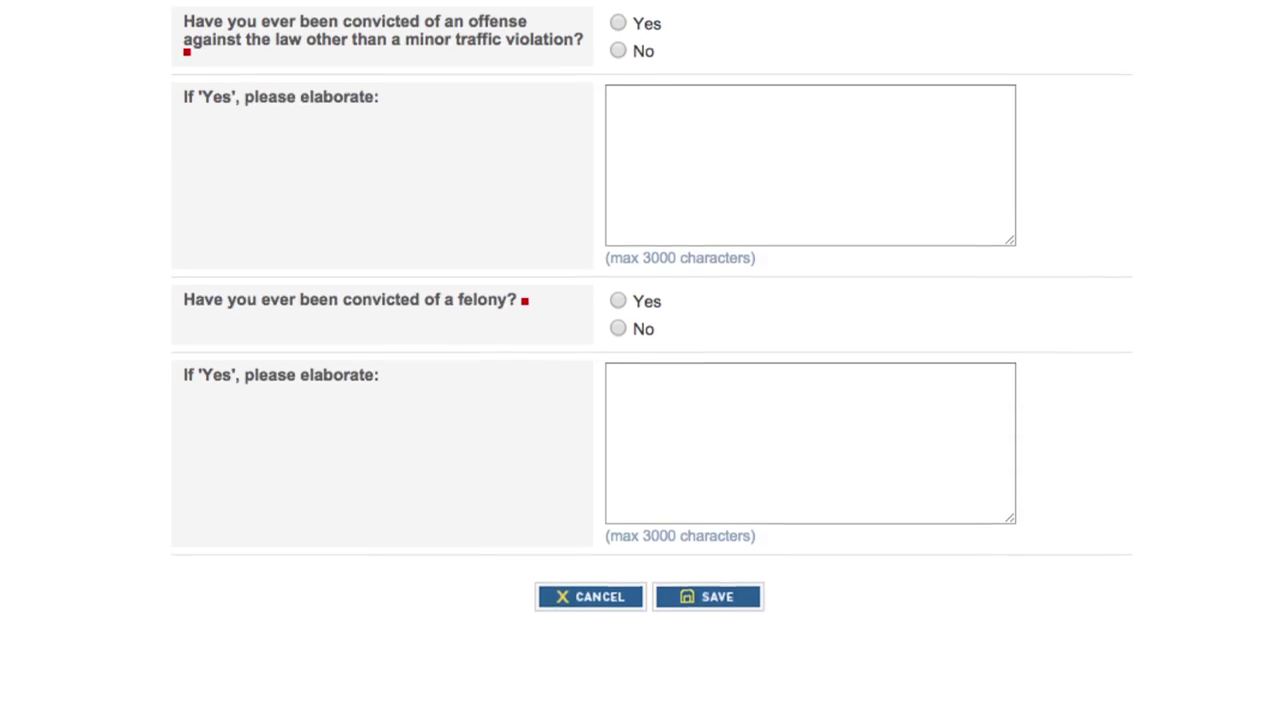
Step: Answer the civil suit, probation, reneging and conviction questions and save Background Information
{"action": "left_click", "coordinate": [708, 588]}
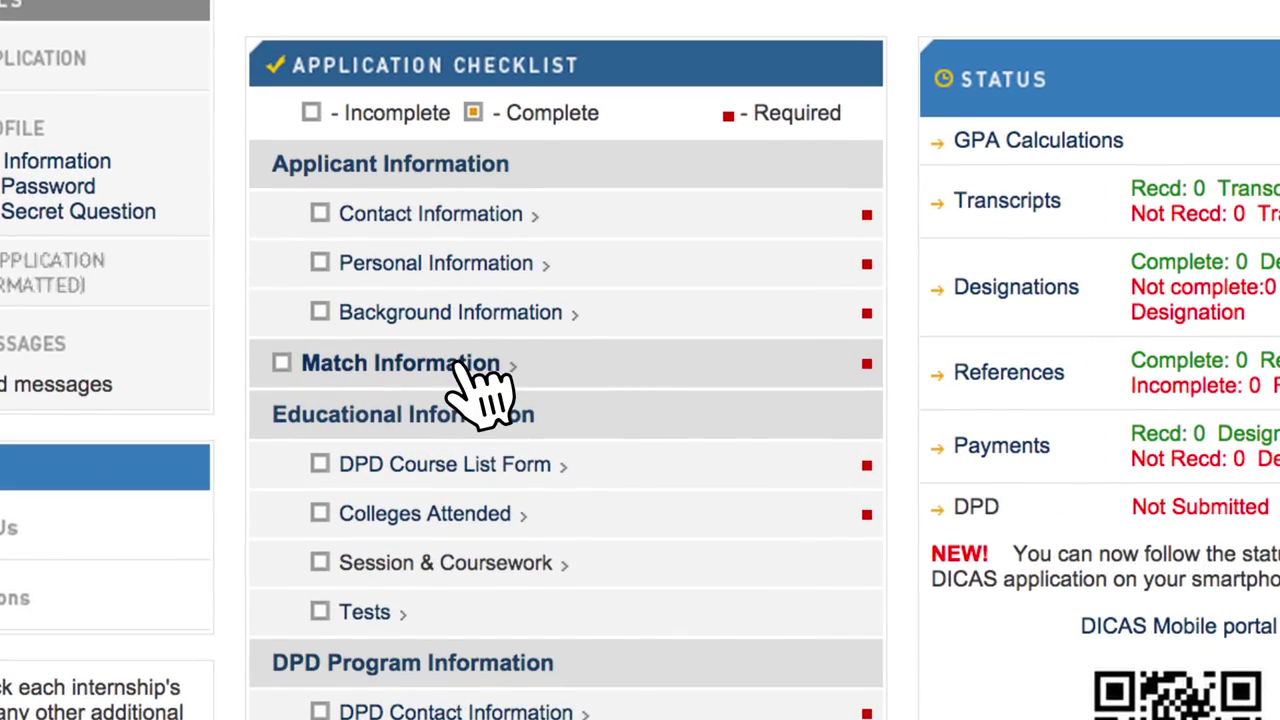
Step: Fill in and save the Match Information form with the D&D Digital ID
{"action": "left_click", "coordinate": [463, 366]}
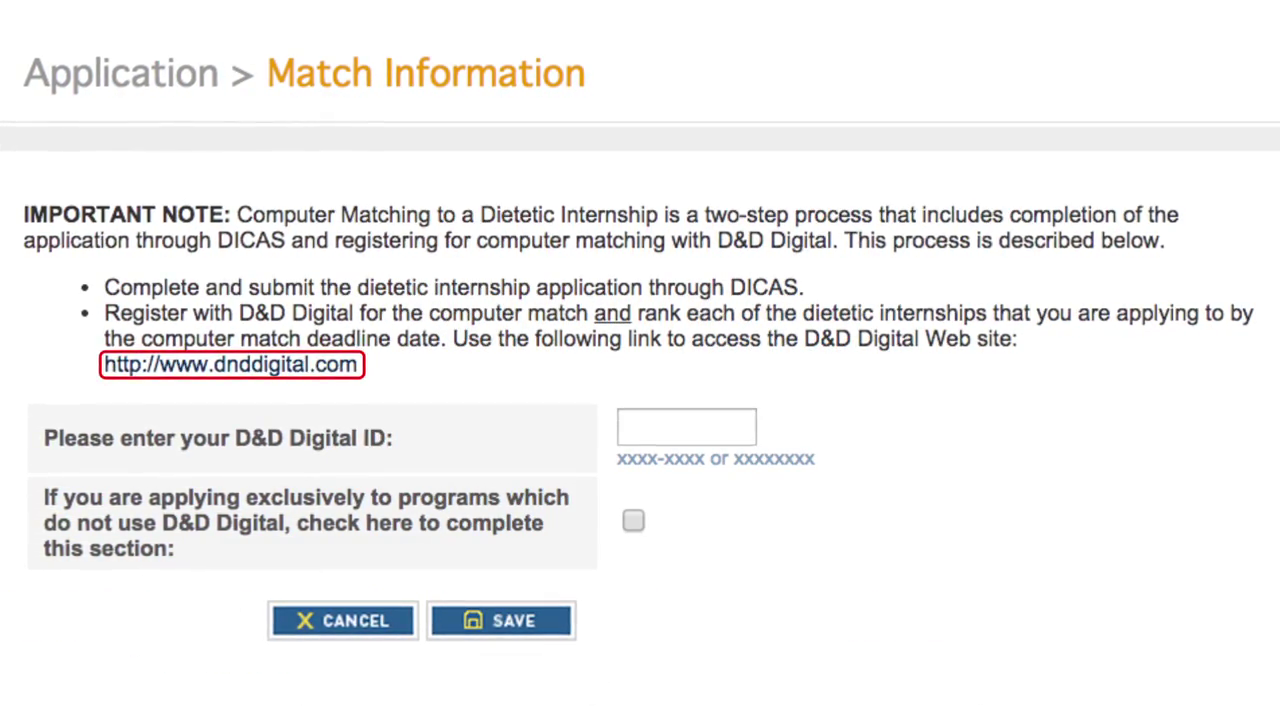
{"action": "left_click", "coordinate": [500, 621]}
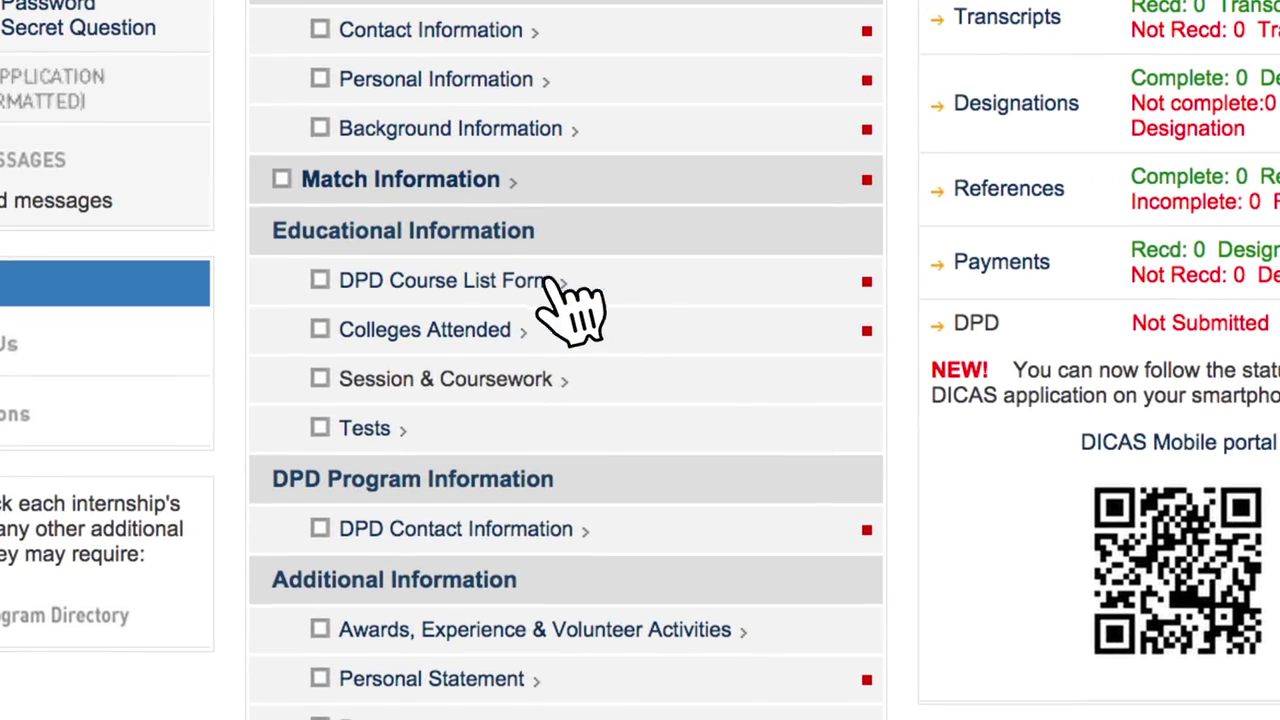
Step: Upload DPD Course List Form.pdf on the DPD Course List Form page
{"action": "left_click", "coordinate": [428, 462]}
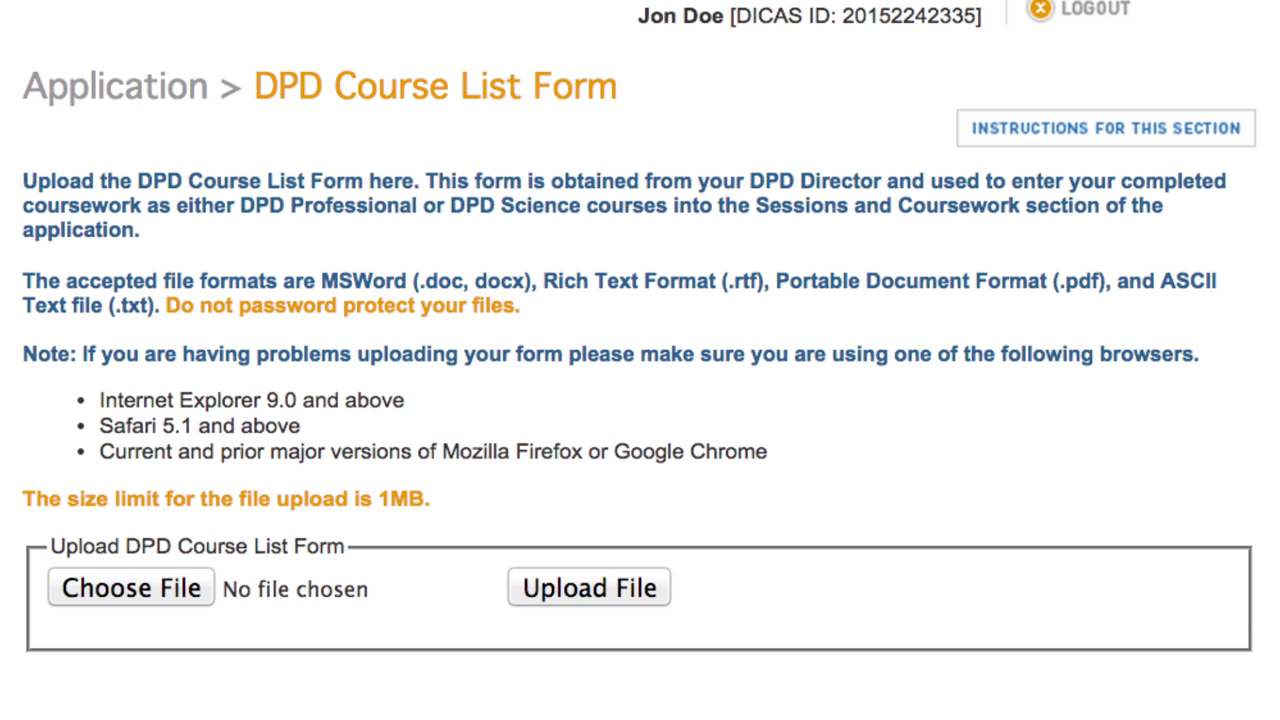
{"action": "left_click", "coordinate": [170, 590]}
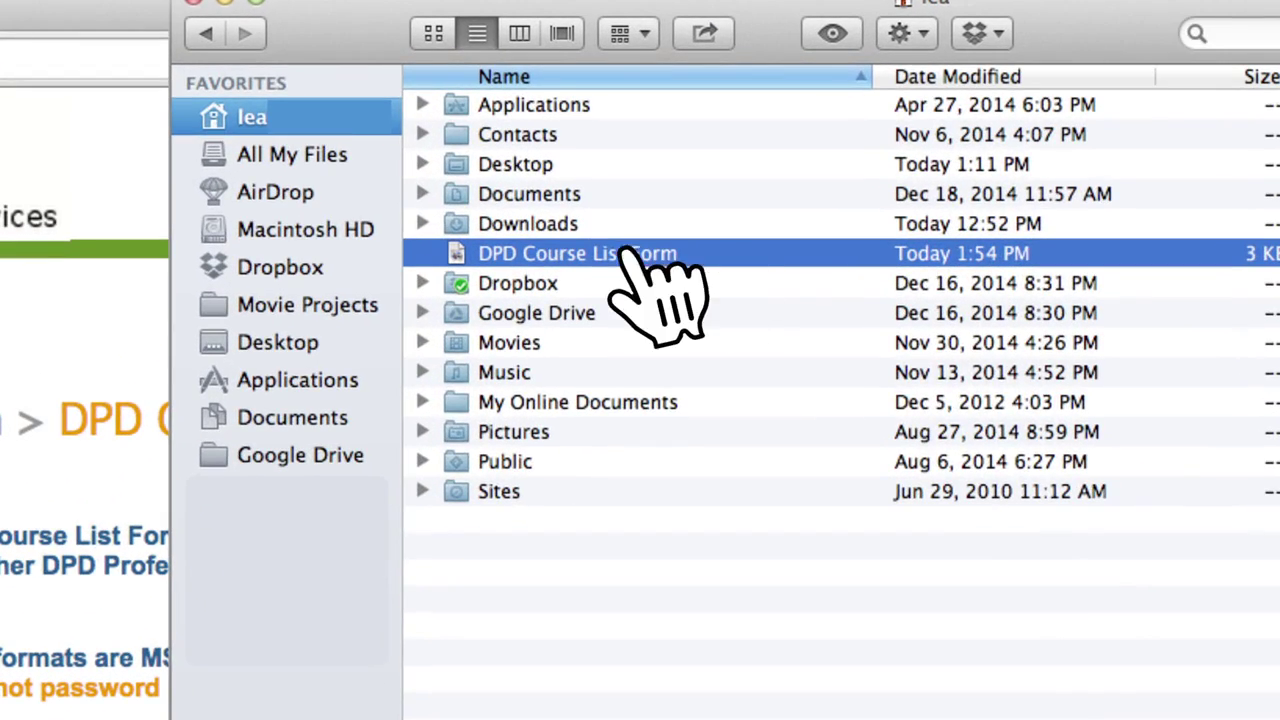
{"action": "double_click", "coordinate": [650, 258]}
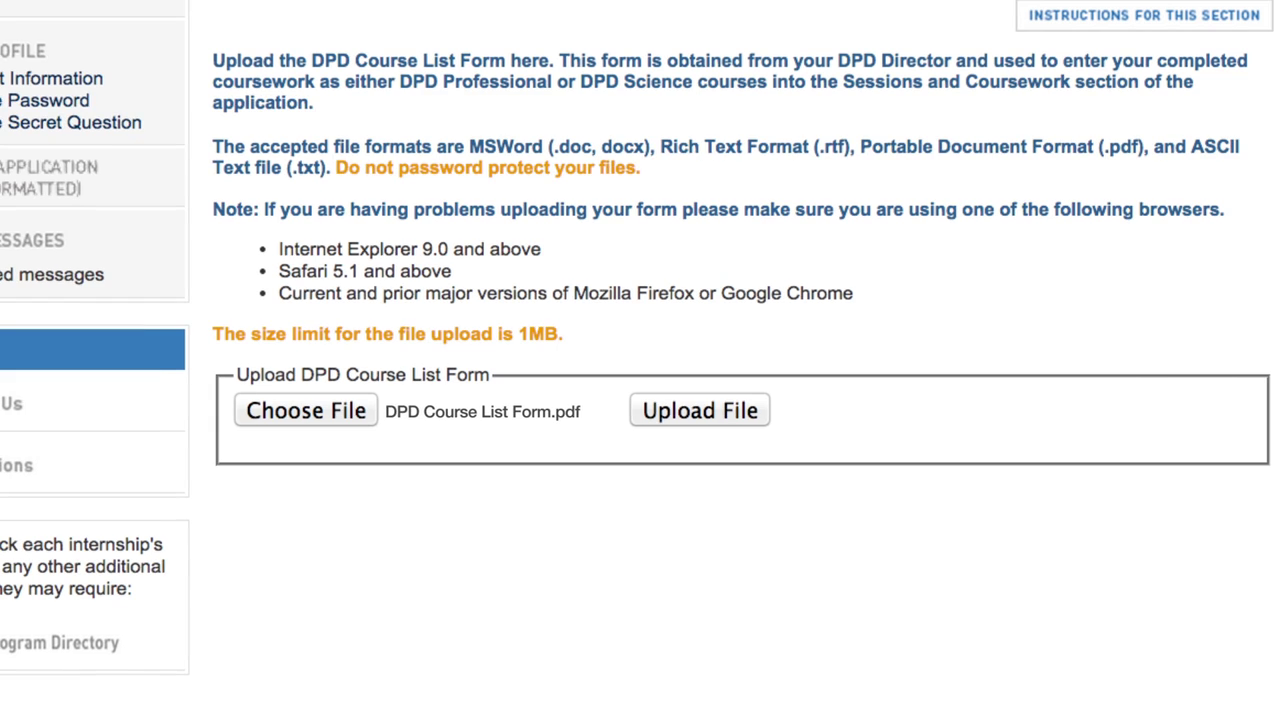
{"action": "left_click", "coordinate": [705, 412]}
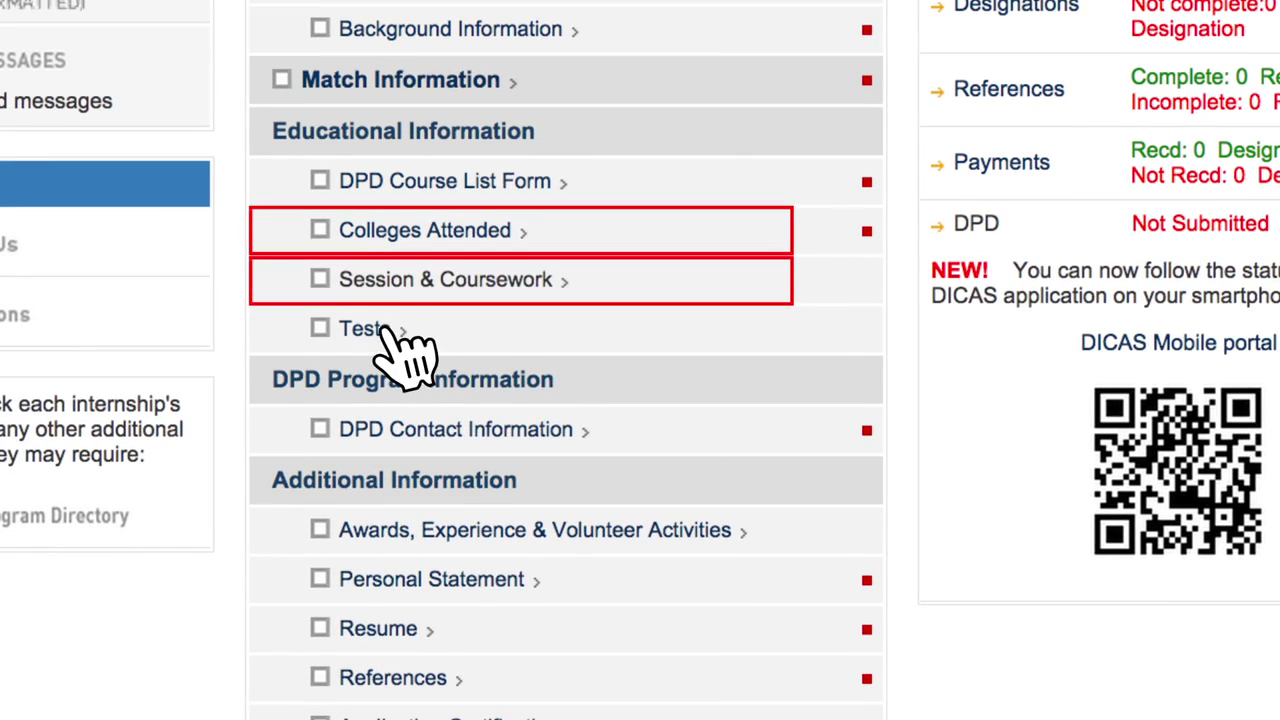
Step: Look over the GRE test form in the Tests section
{"action": "left_click", "coordinate": [384, 330]}
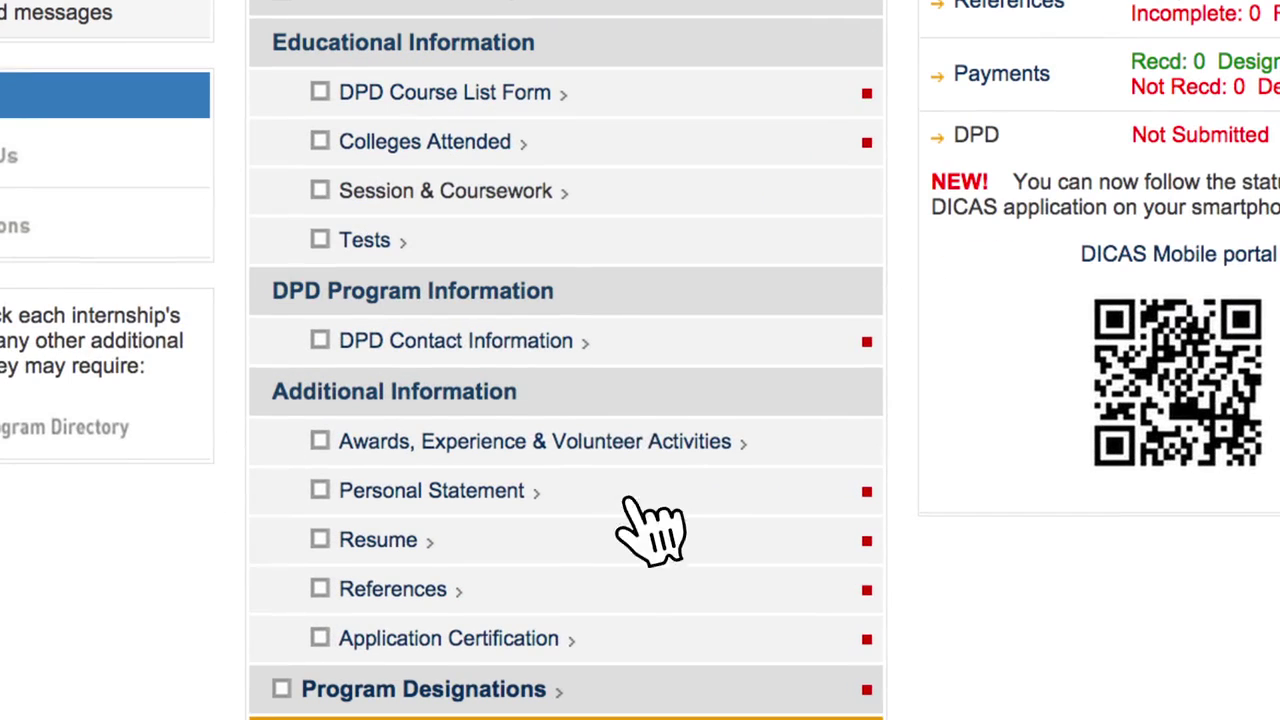
Step: Review the DPD Contact Information form under DPD Program Information
{"action": "left_click", "coordinate": [520, 341]}
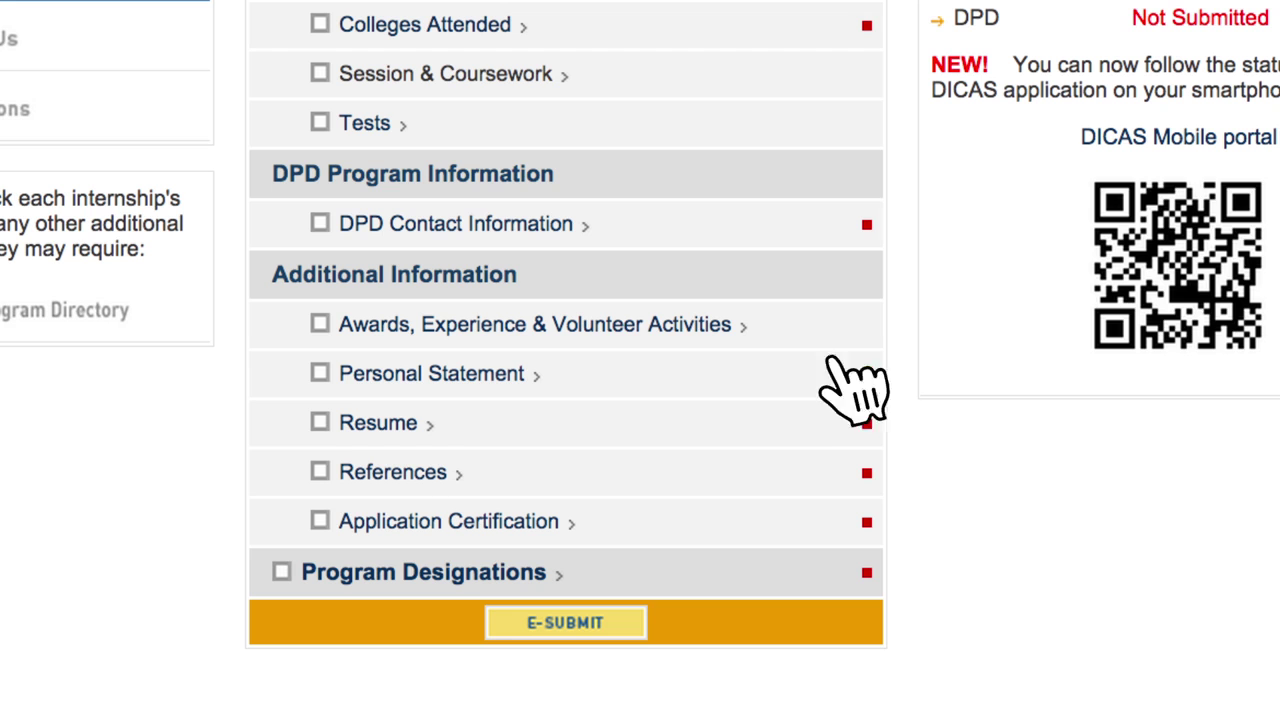
{"action": "left_click", "coordinate": [612, 326]}
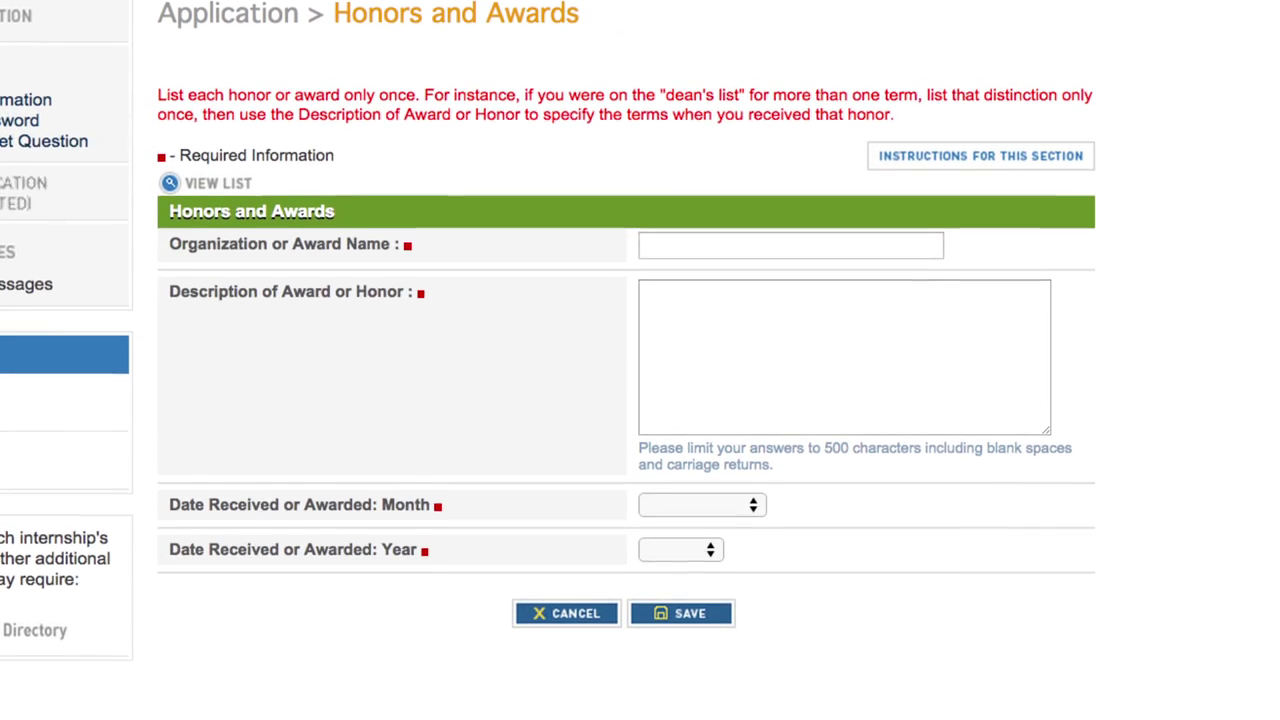
Step: Save the Honors and Awards entry, then add and save a Work and Volunteer Experience entry
{"action": "left_click", "coordinate": [712, 615]}
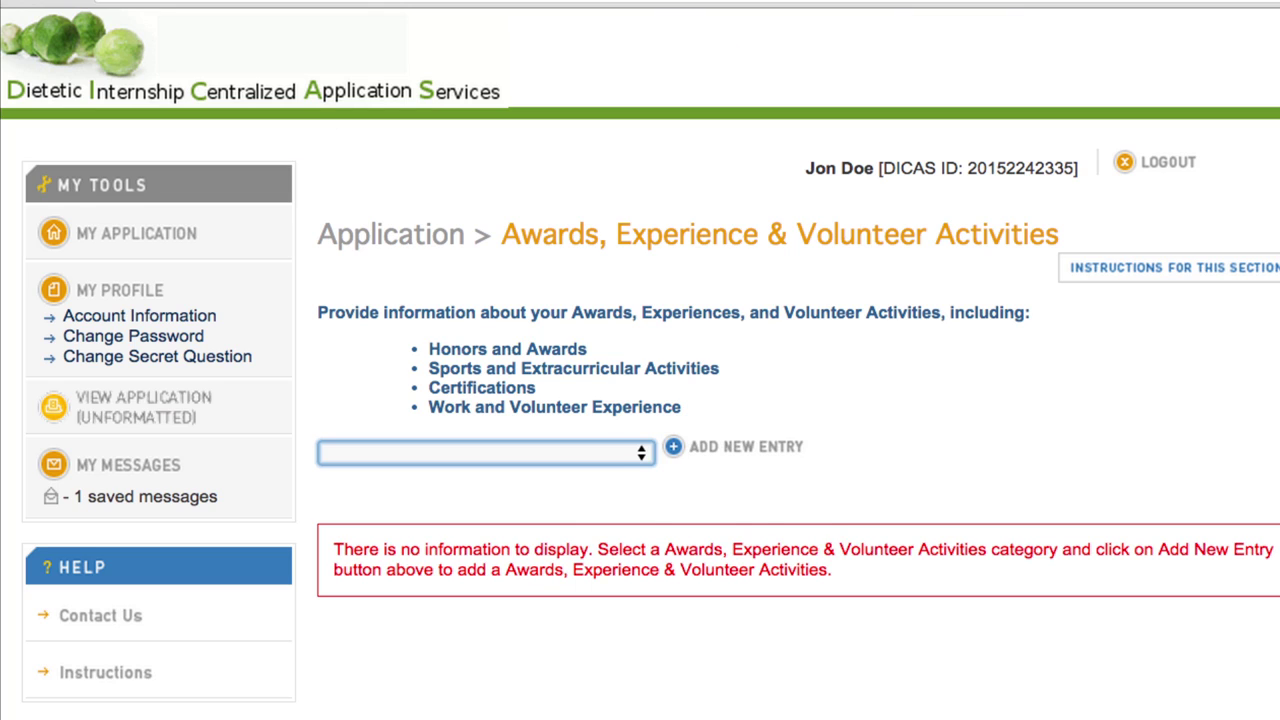
{"action": "left_click", "coordinate": [641, 452]}
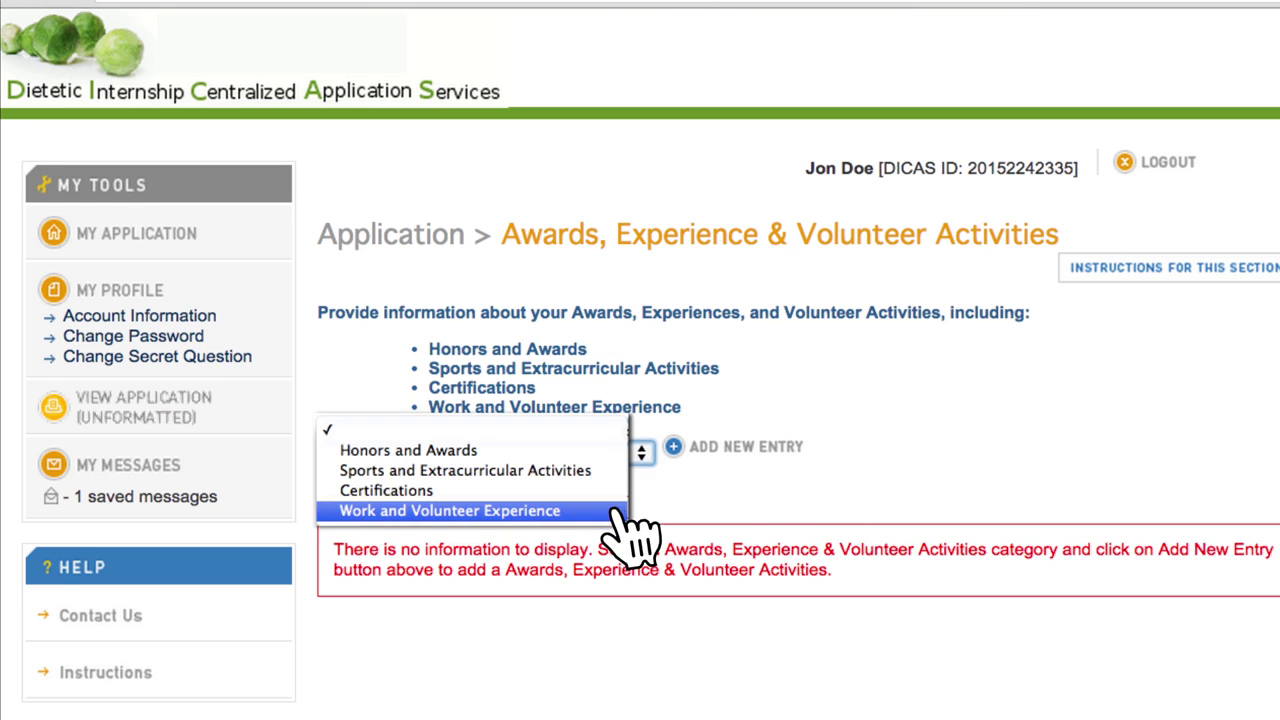
{"action": "left_click", "coordinate": [616, 510]}
{"action": "left_click", "coordinate": [720, 448]}
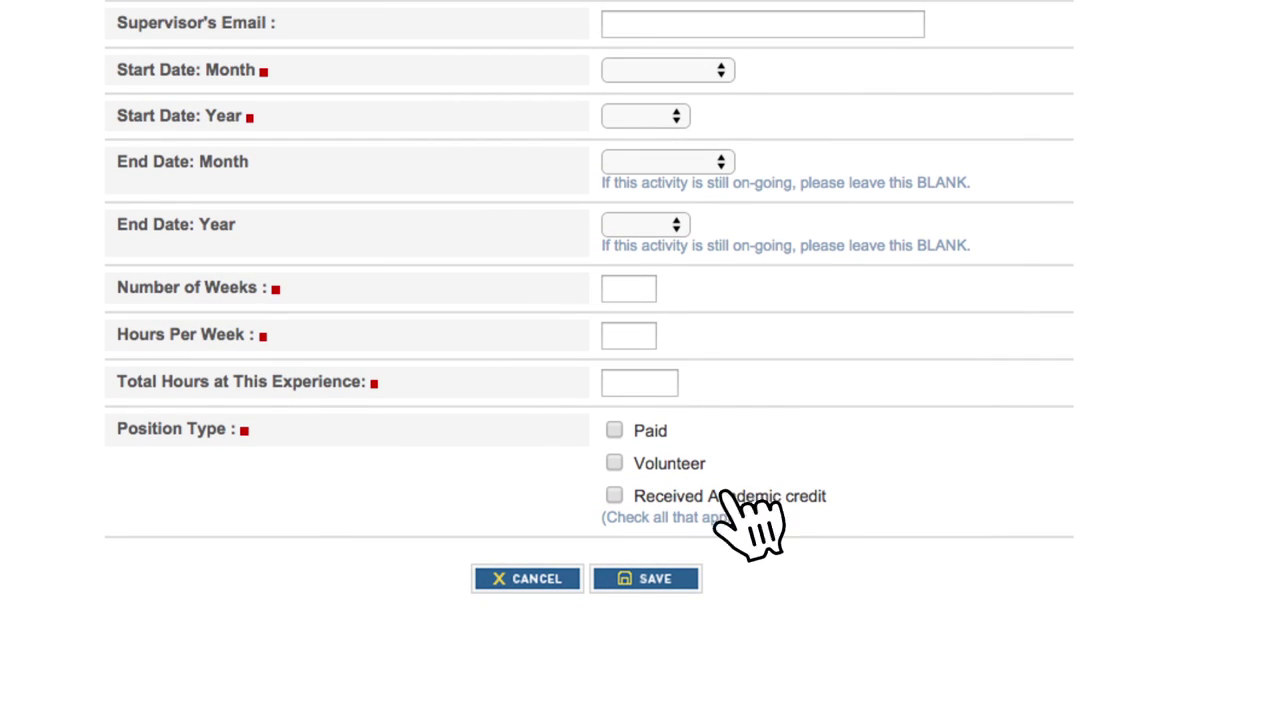
{"action": "left_click", "coordinate": [666, 580]}
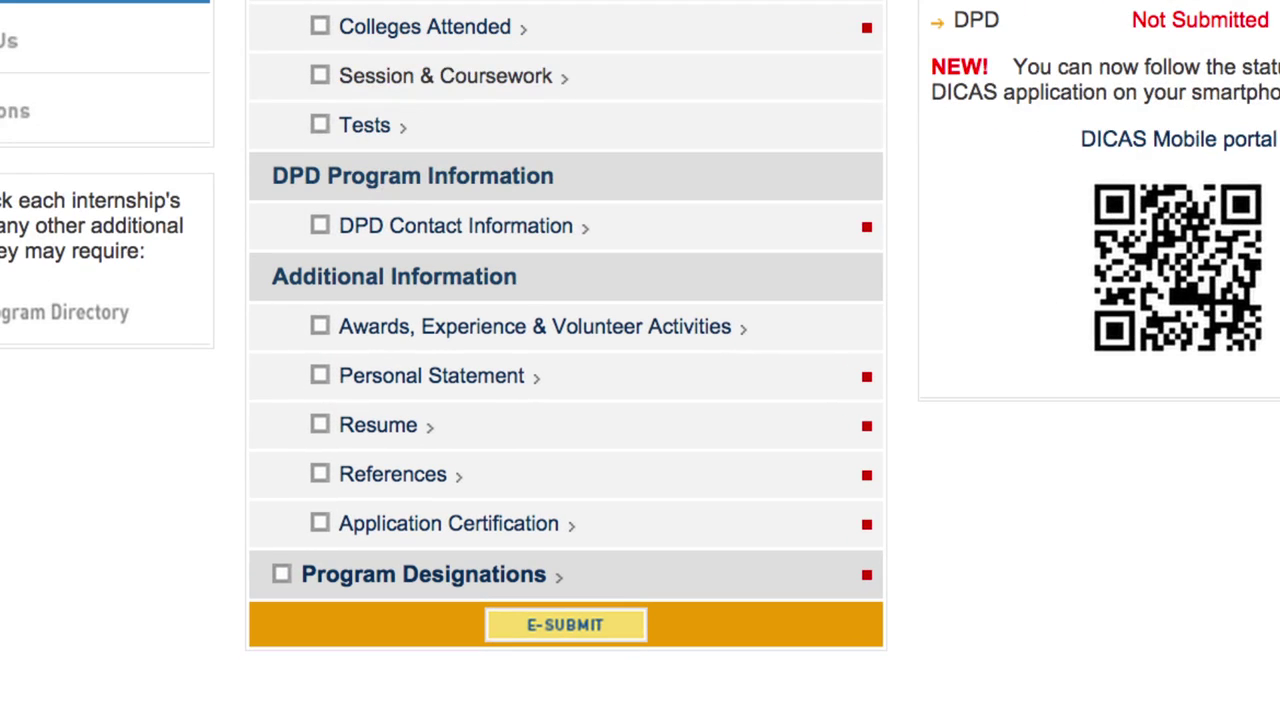
{"action": "left_click", "coordinate": [480, 382]}
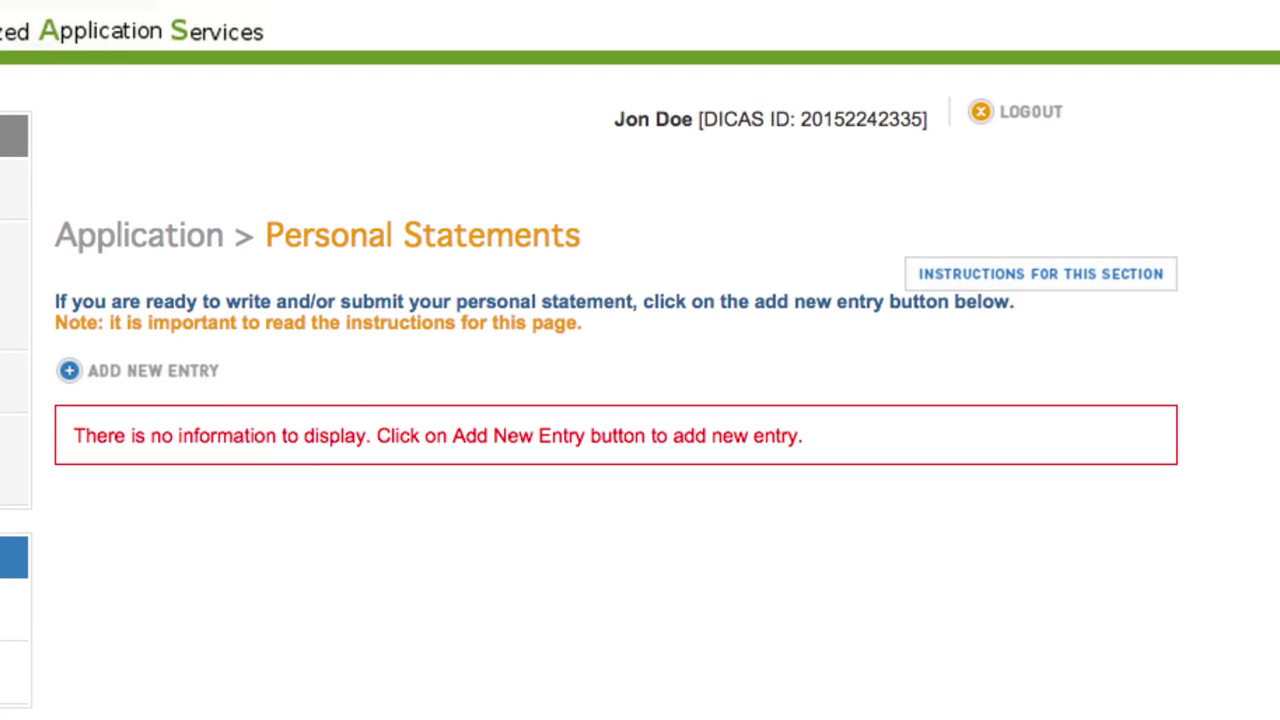
{"action": "left_click", "coordinate": [195, 370]}
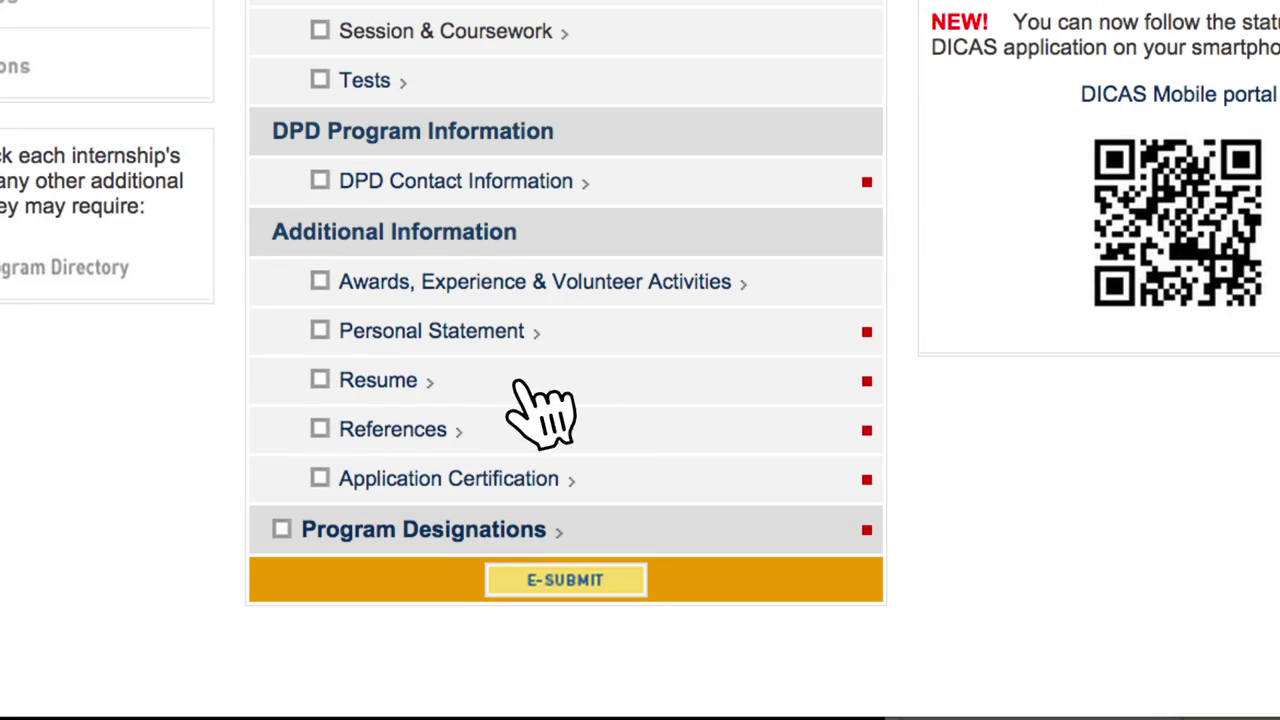
{"action": "left_click", "coordinate": [395, 380]}
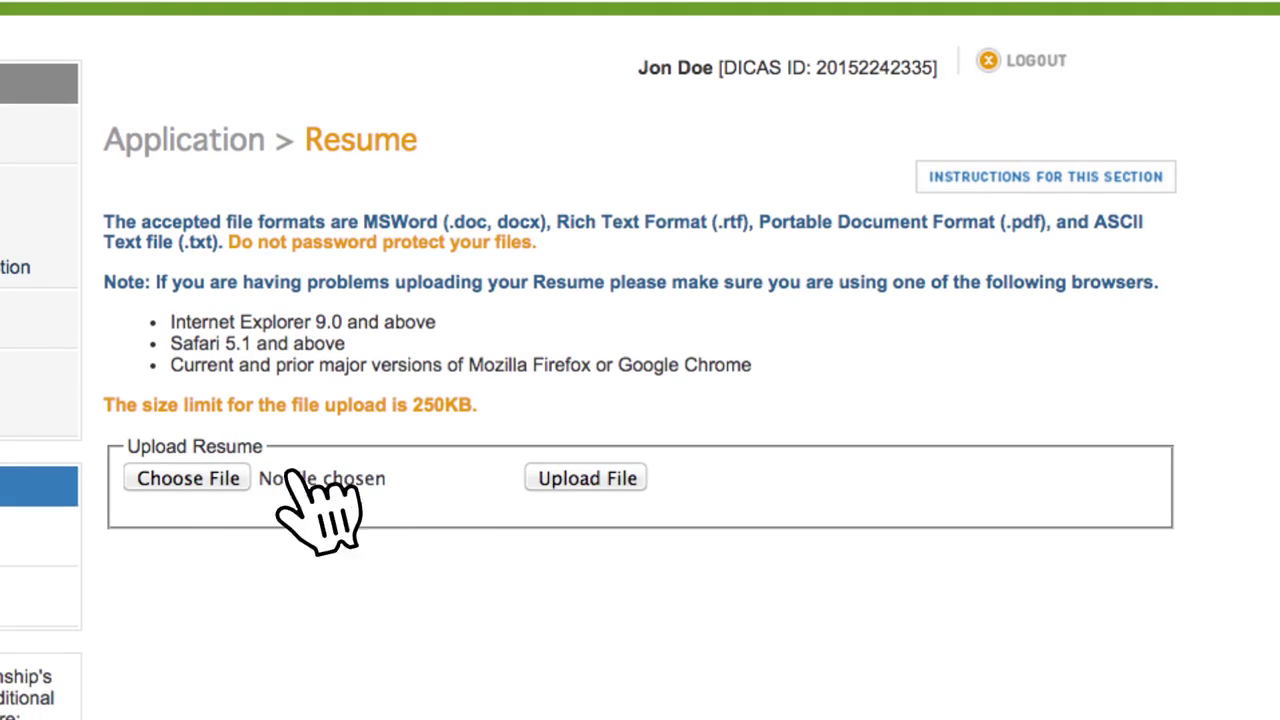
{"action": "left_click", "coordinate": [195, 478]}
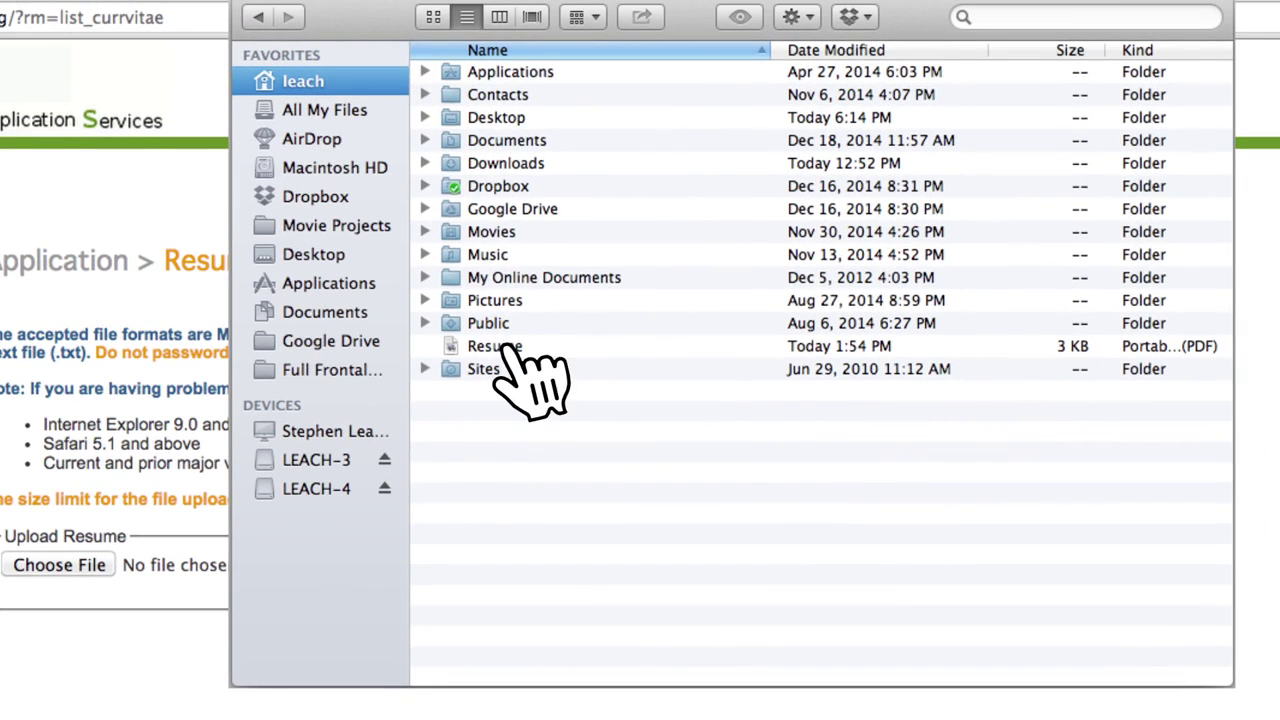
{"action": "double_click", "coordinate": [505, 347]}
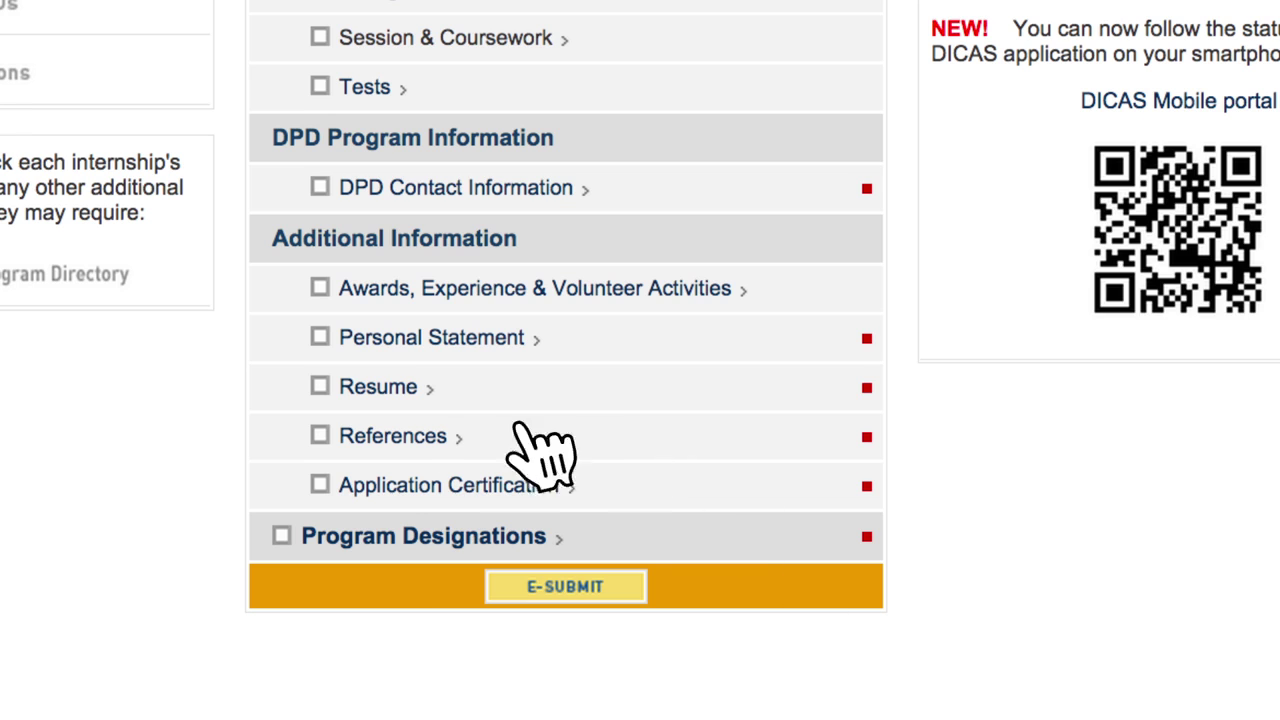
{"action": "left_click", "coordinate": [437, 437]}
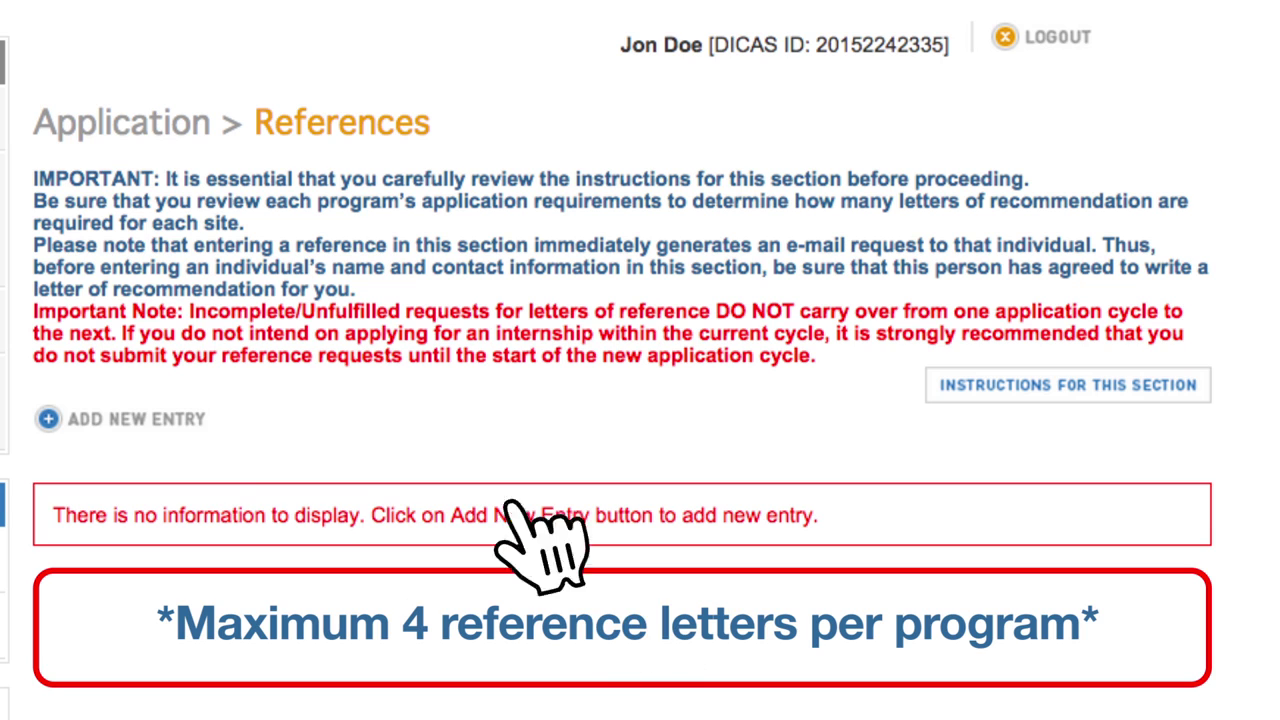
Step: Add a new reference entry with the reference's details and save it
{"action": "left_click", "coordinate": [150, 420]}
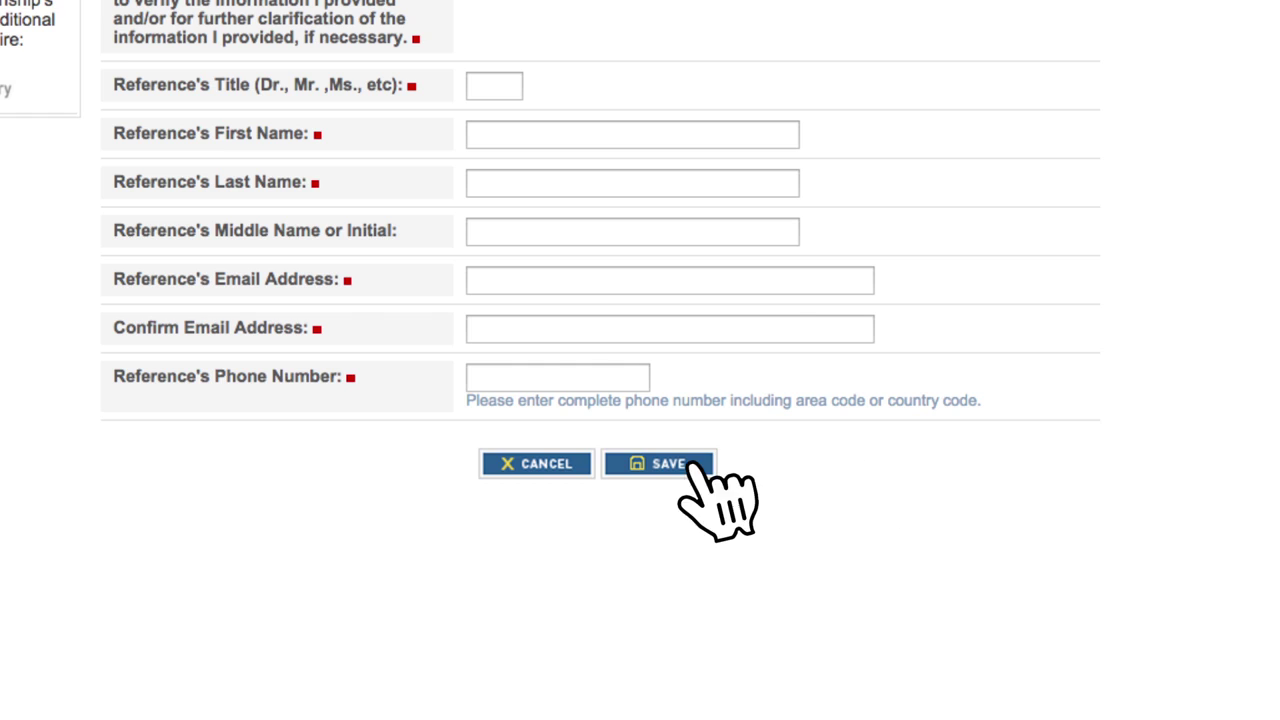
{"action": "left_click", "coordinate": [690, 466]}
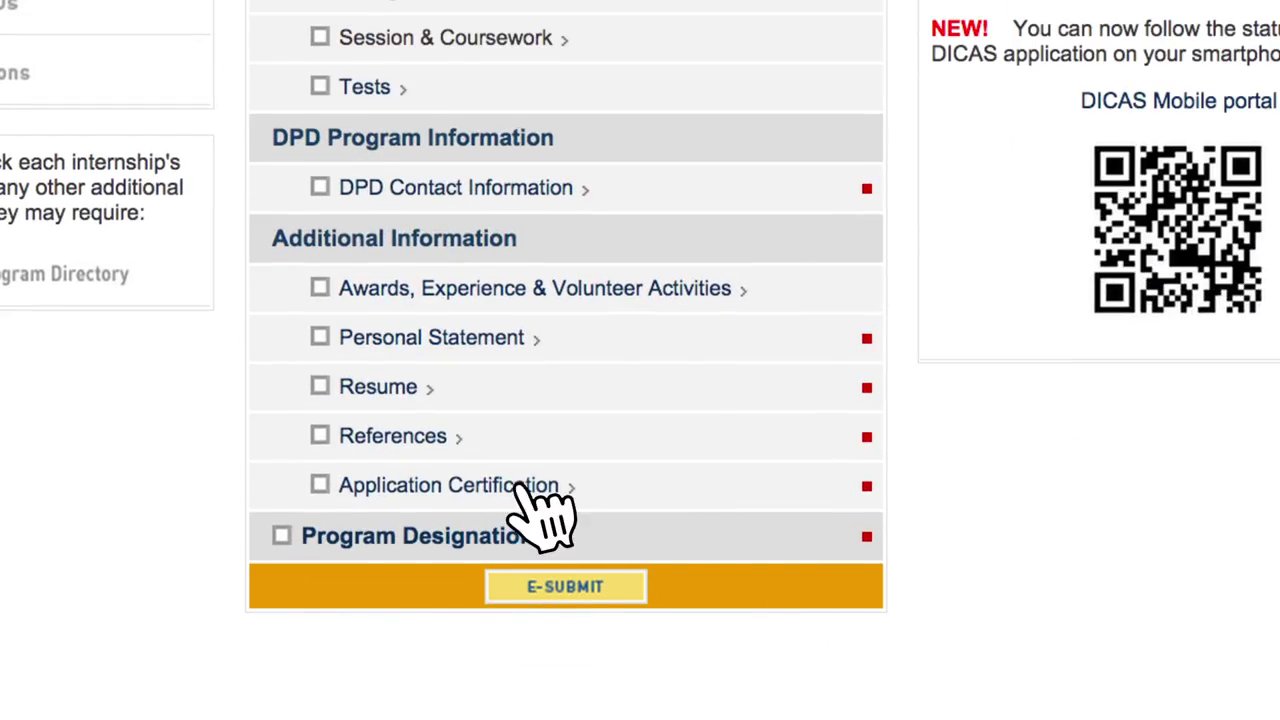
{"action": "left_click", "coordinate": [518, 487]}
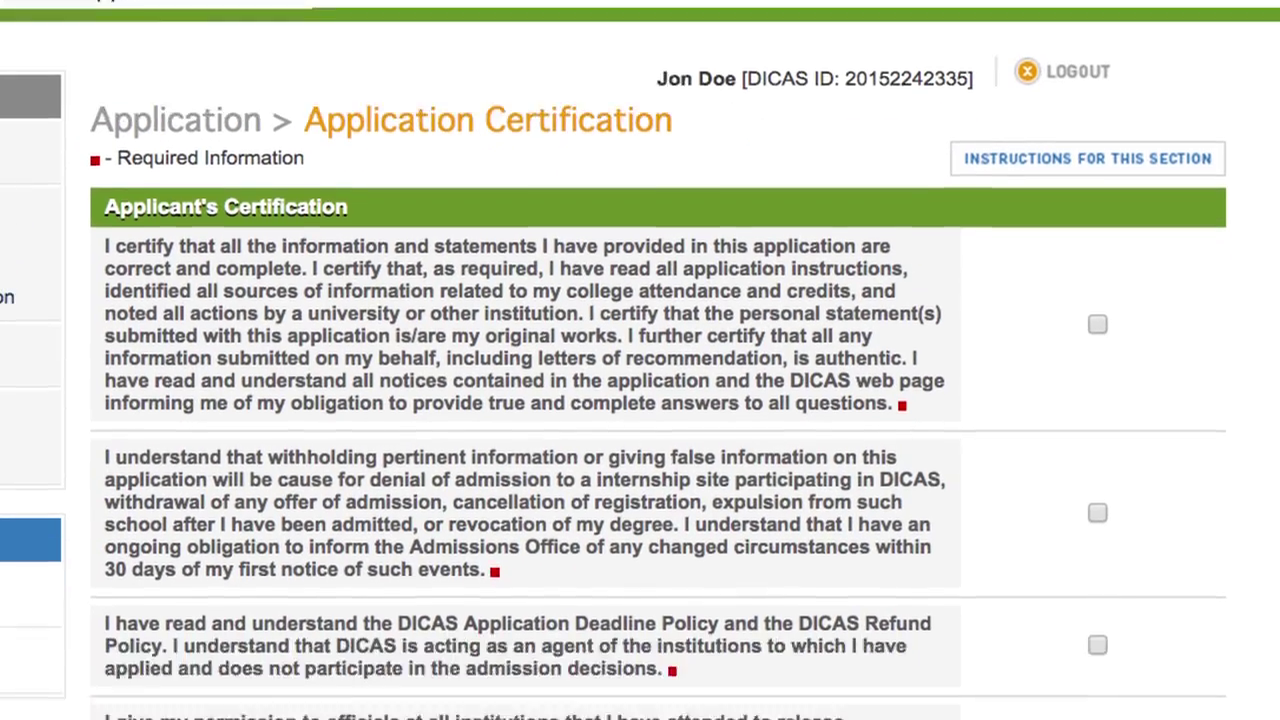
{"action": "scroll", "coordinate": [640, 400], "scroll_direction": "down", "scroll_amount": 5}
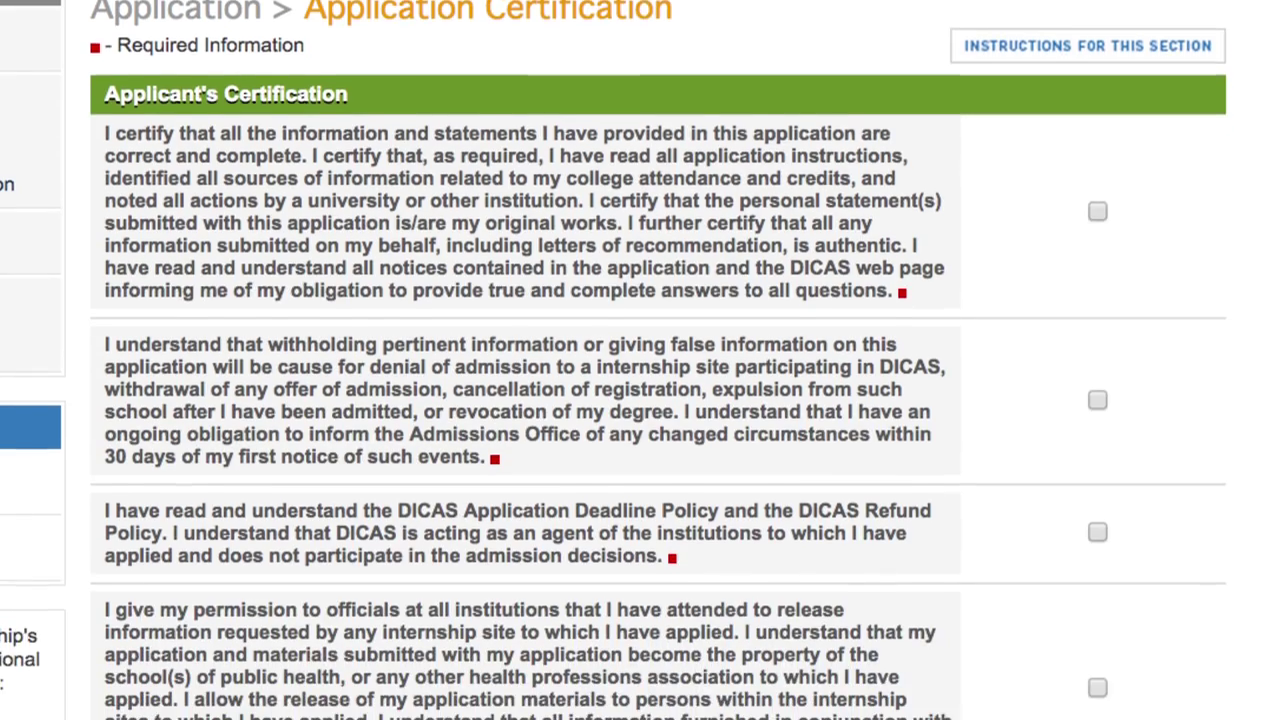
{"action": "scroll", "coordinate": [640, 400], "scroll_direction": "down", "scroll_amount": 3}
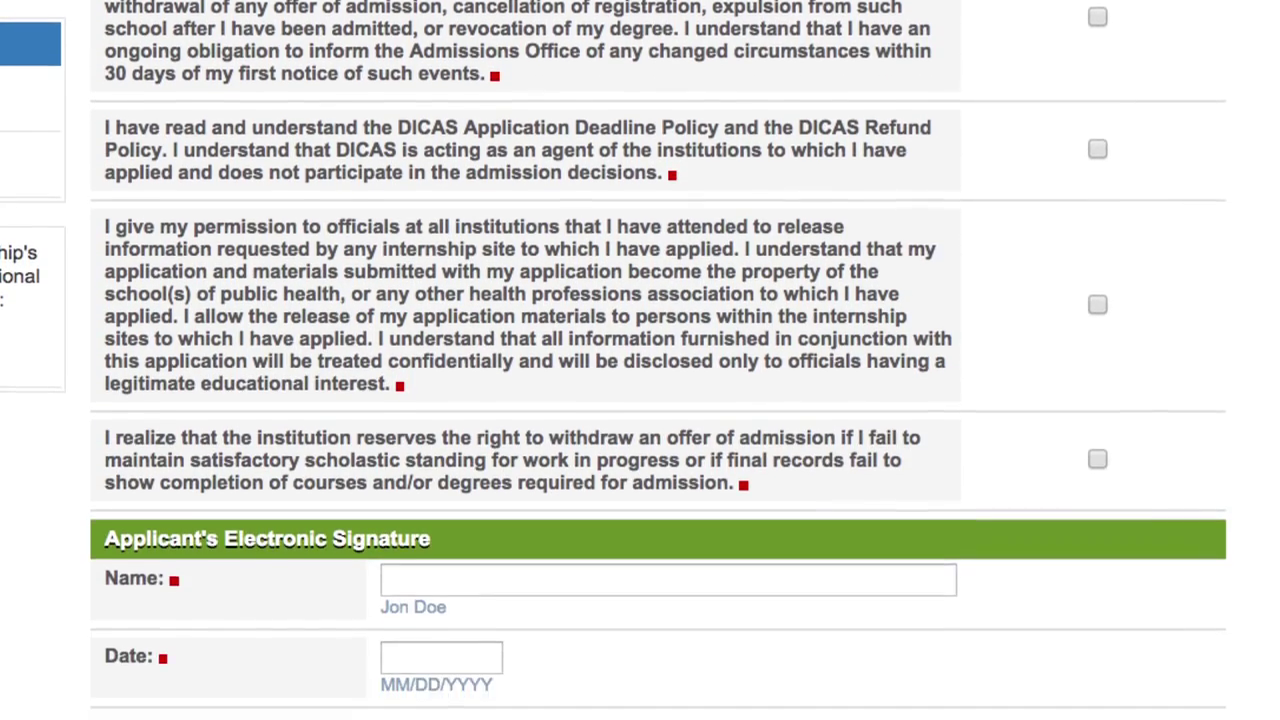
{"action": "scroll", "coordinate": [640, 400], "scroll_direction": "down", "scroll_amount": 1}
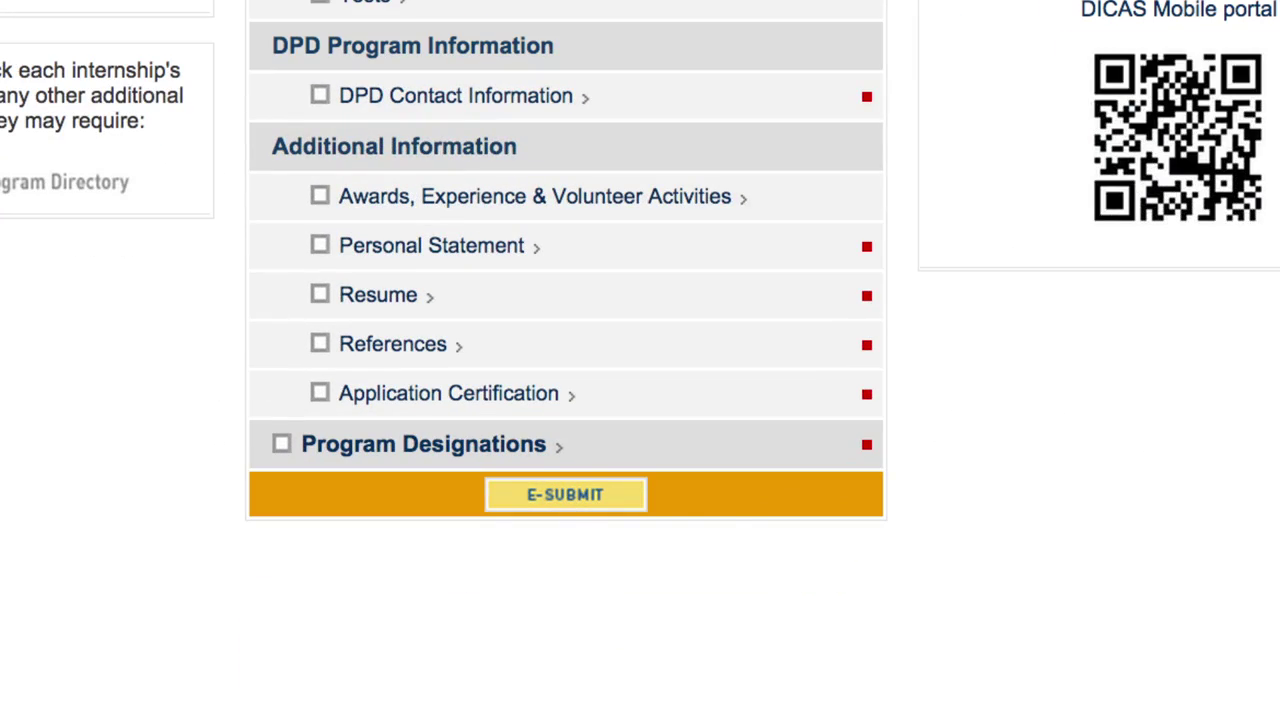
Step: Add a New York program designation for Brooklyn College's Dietetic Internship using Personal Statement 1
{"action": "left_click", "coordinate": [543, 448]}
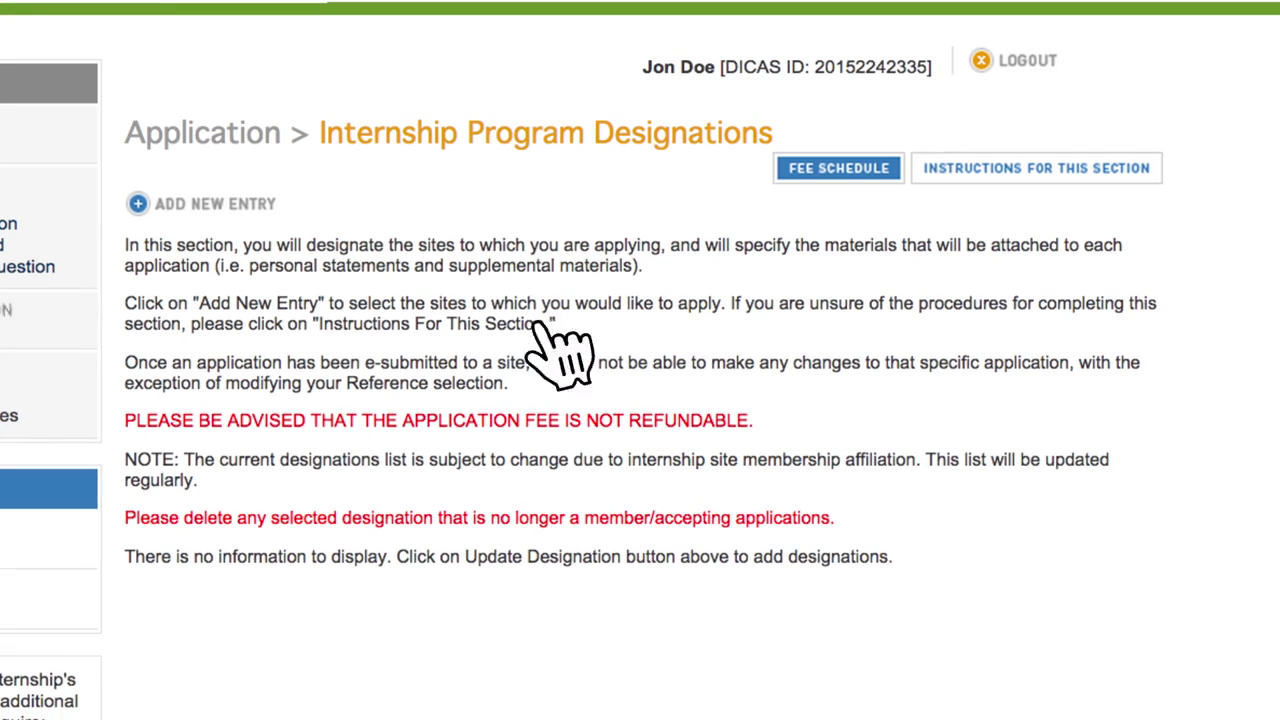
{"action": "left_click", "coordinate": [215, 203]}
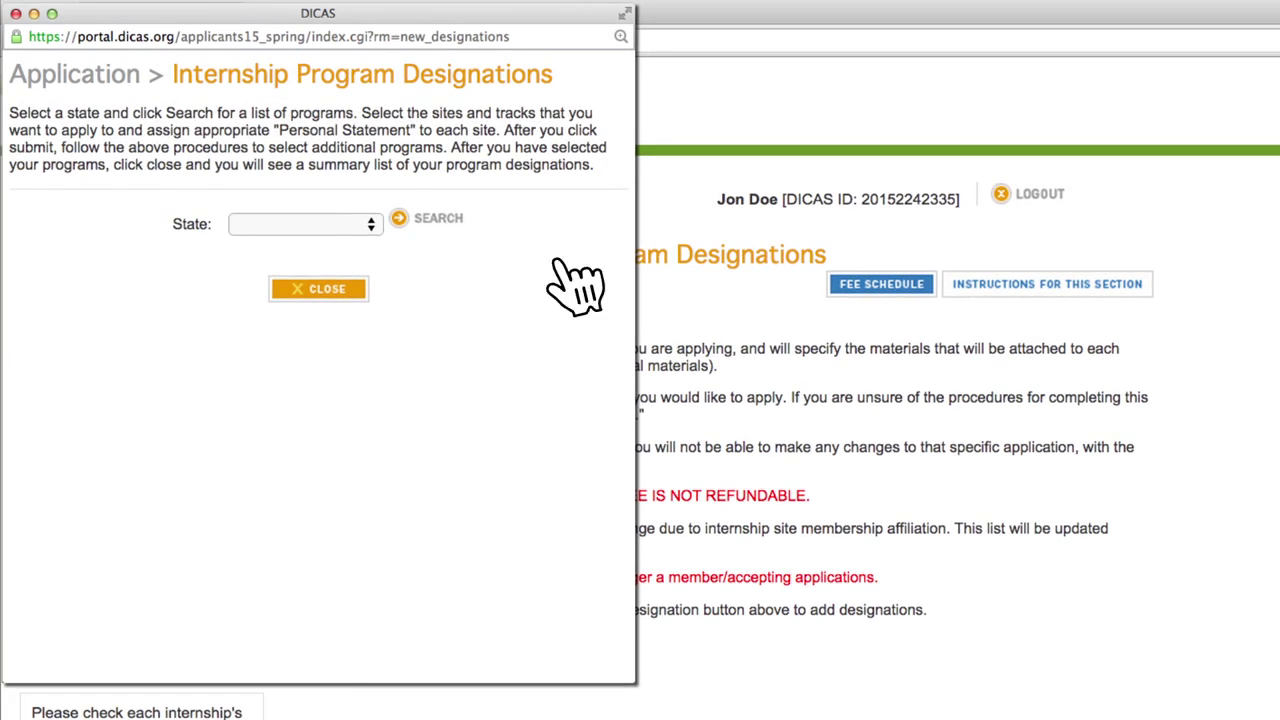
{"action": "left_click", "coordinate": [367, 225]}
{"action": "left_click", "coordinate": [350, 664]}
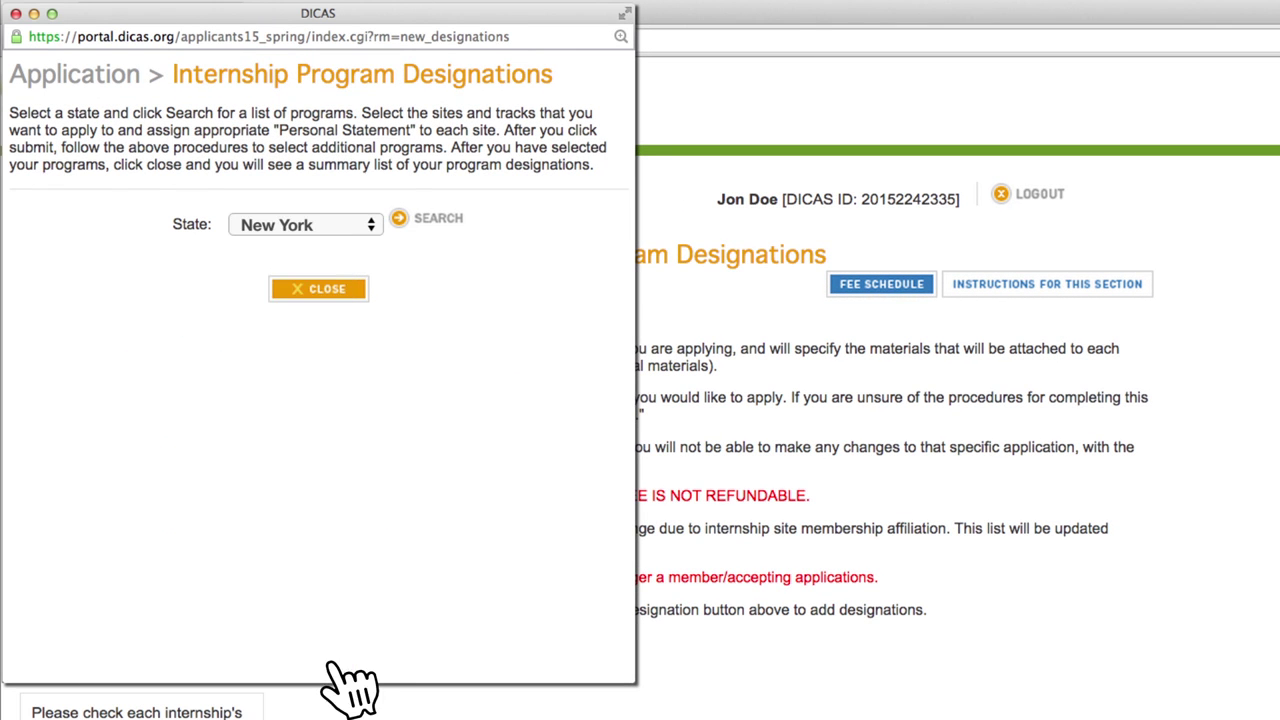
{"action": "left_click", "coordinate": [440, 220]}
{"action": "left_click", "coordinate": [490, 240]}
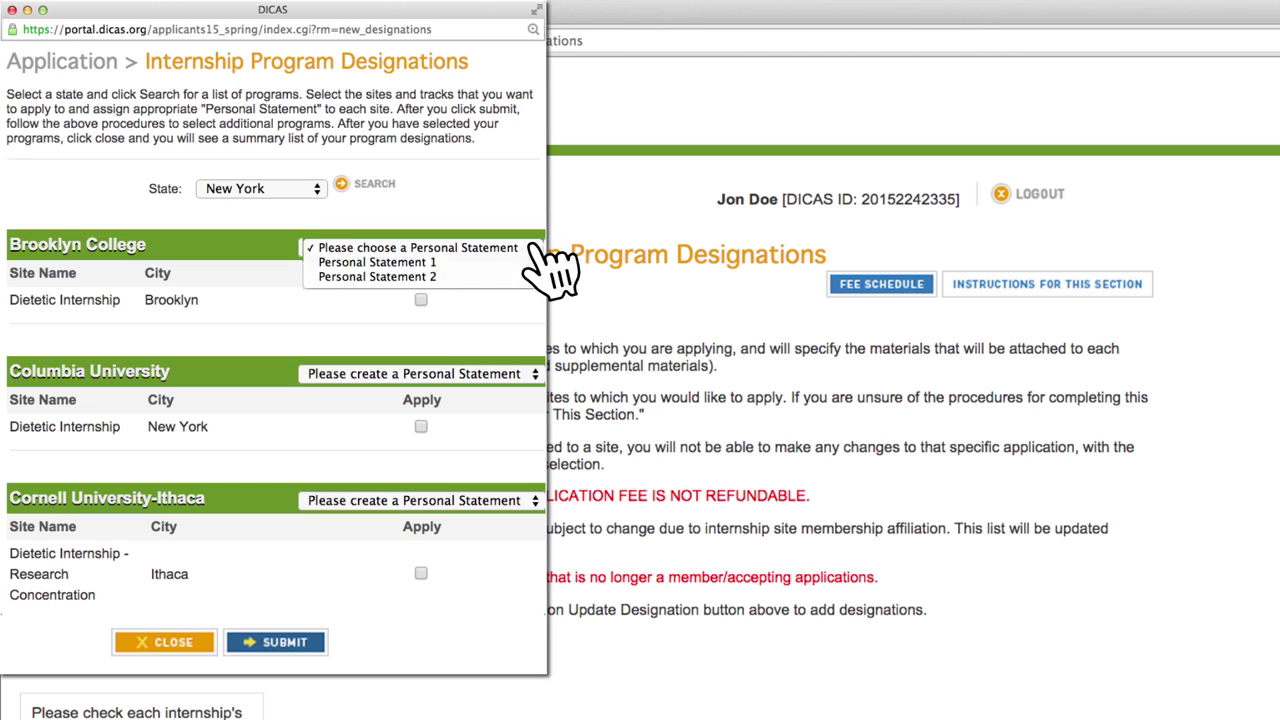
{"action": "left_click", "coordinate": [466, 265]}
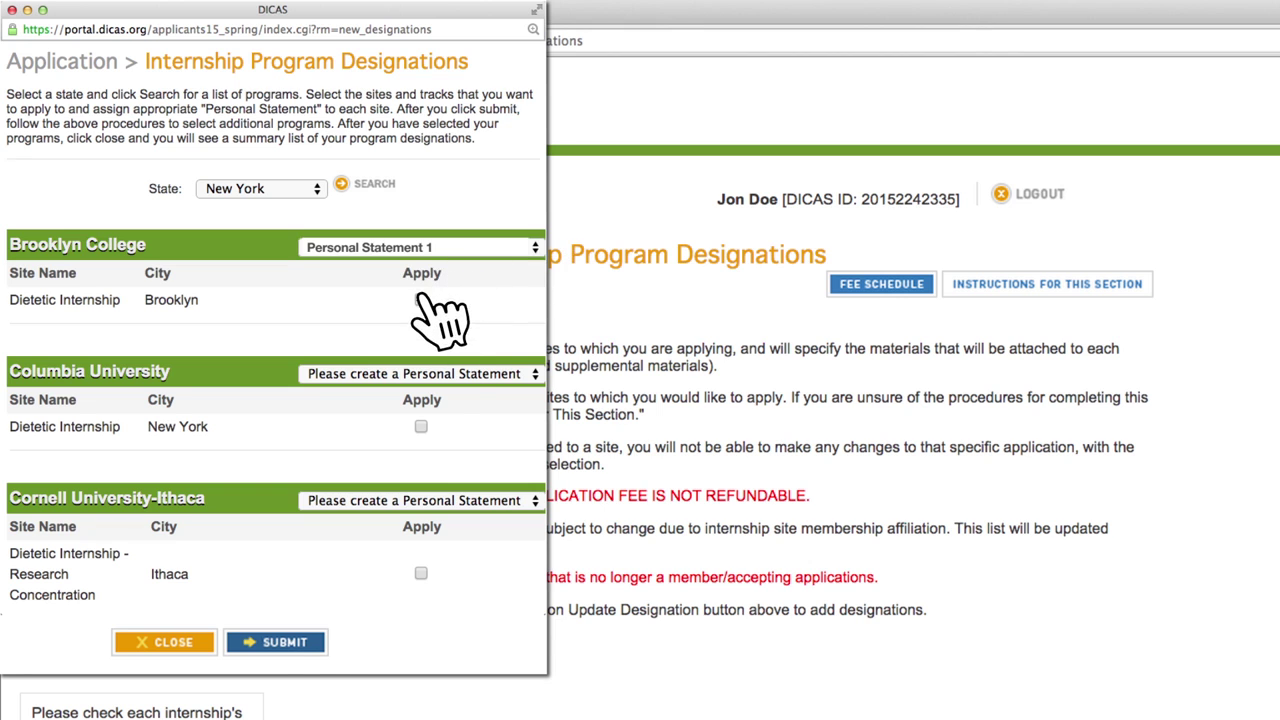
{"action": "left_click", "coordinate": [325, 638]}
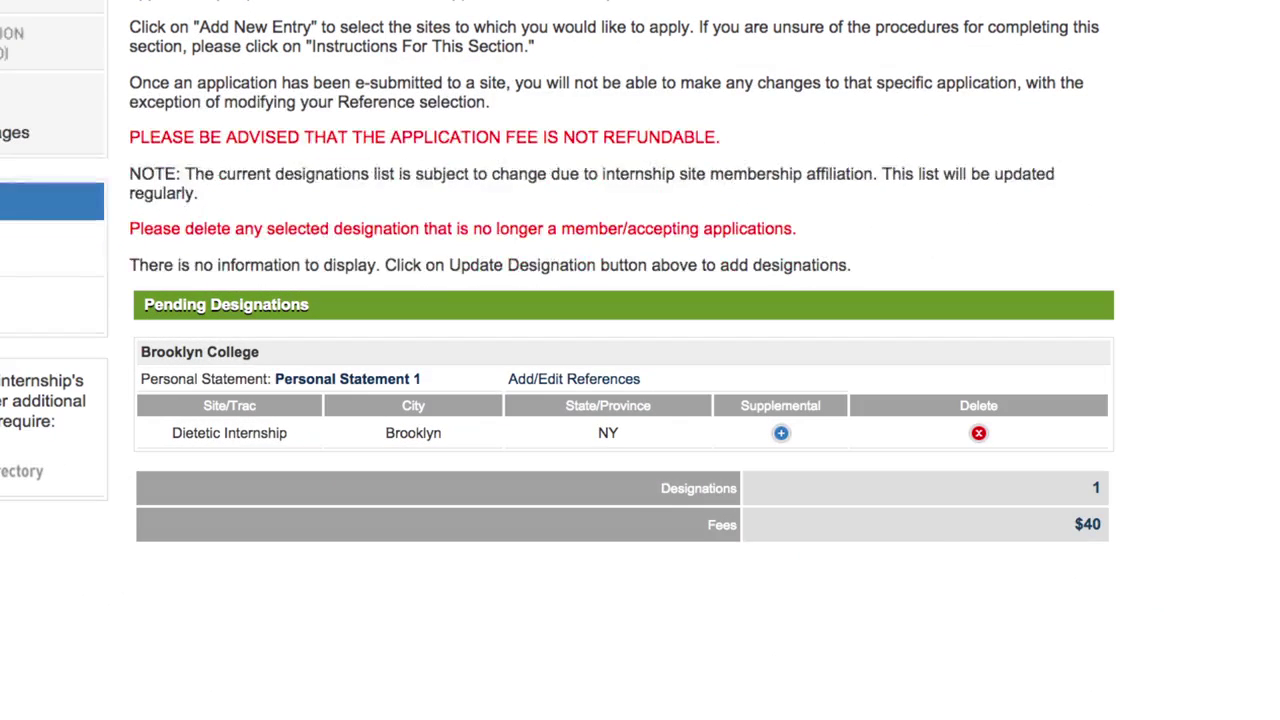
Step: Attach the reference to the Brooklyn College designation
{"action": "left_click", "coordinate": [612, 382]}
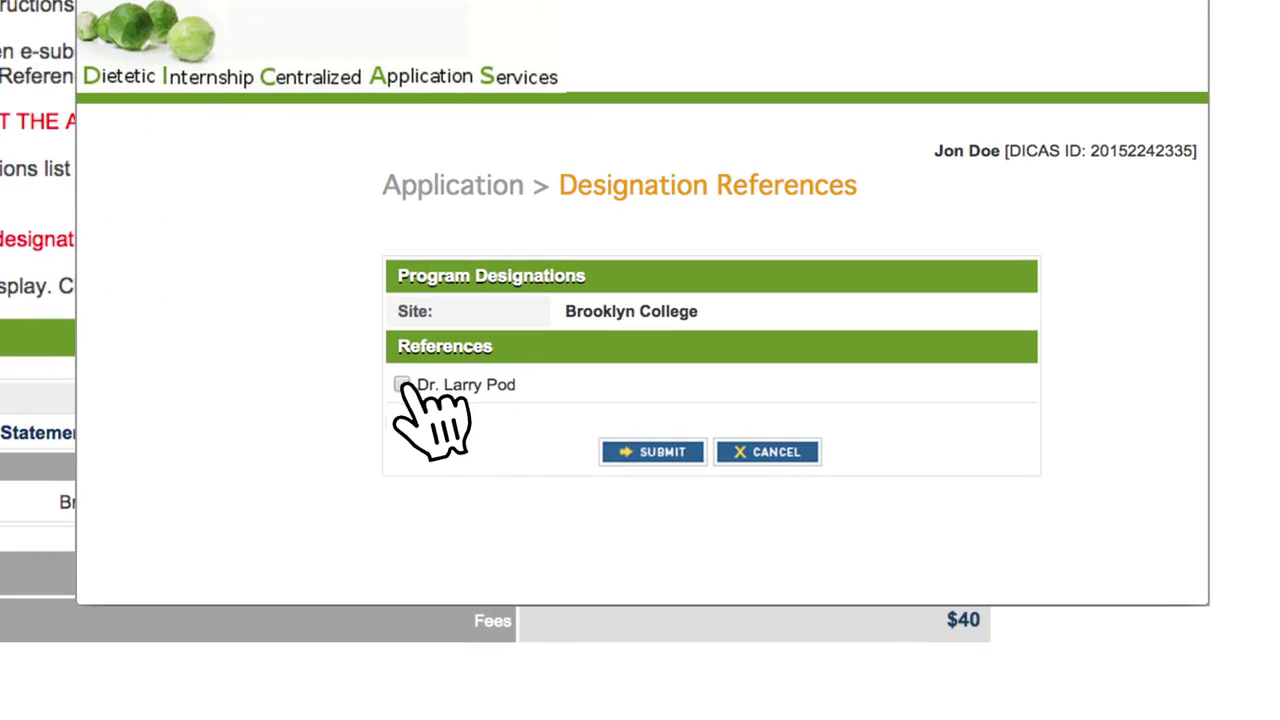
{"action": "left_click", "coordinate": [402, 386]}
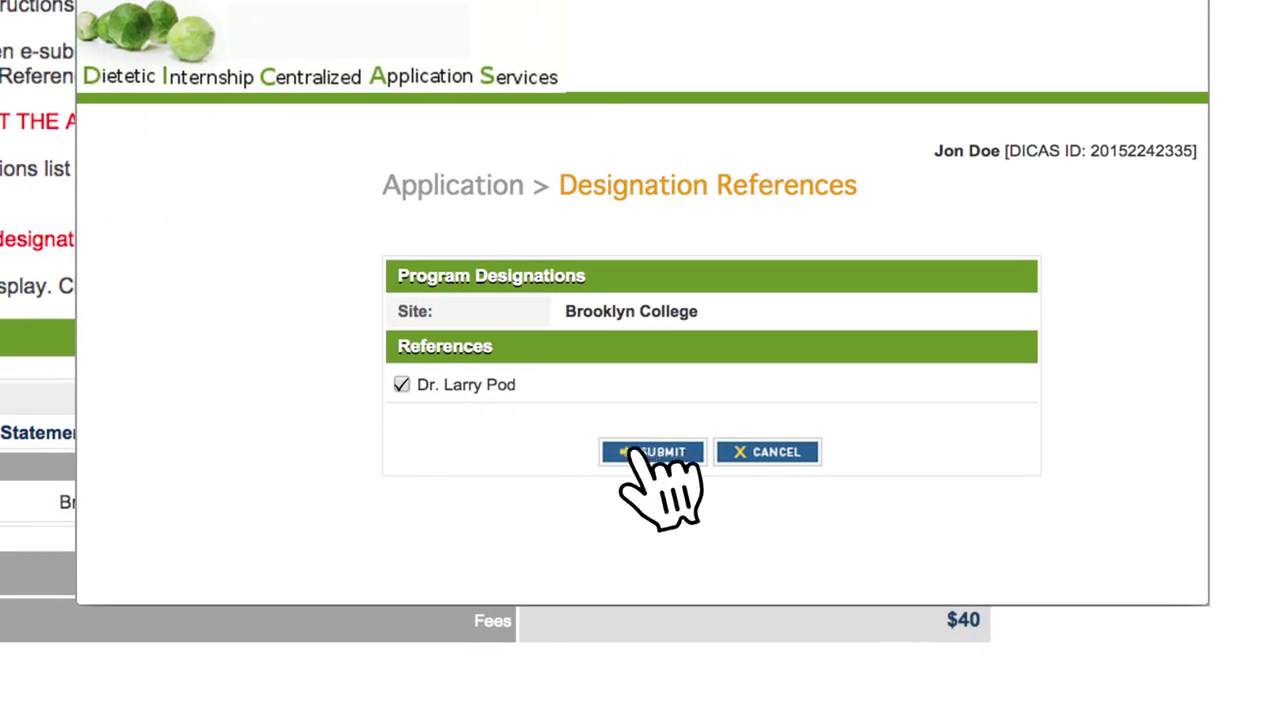
{"action": "left_click", "coordinate": [650, 451]}
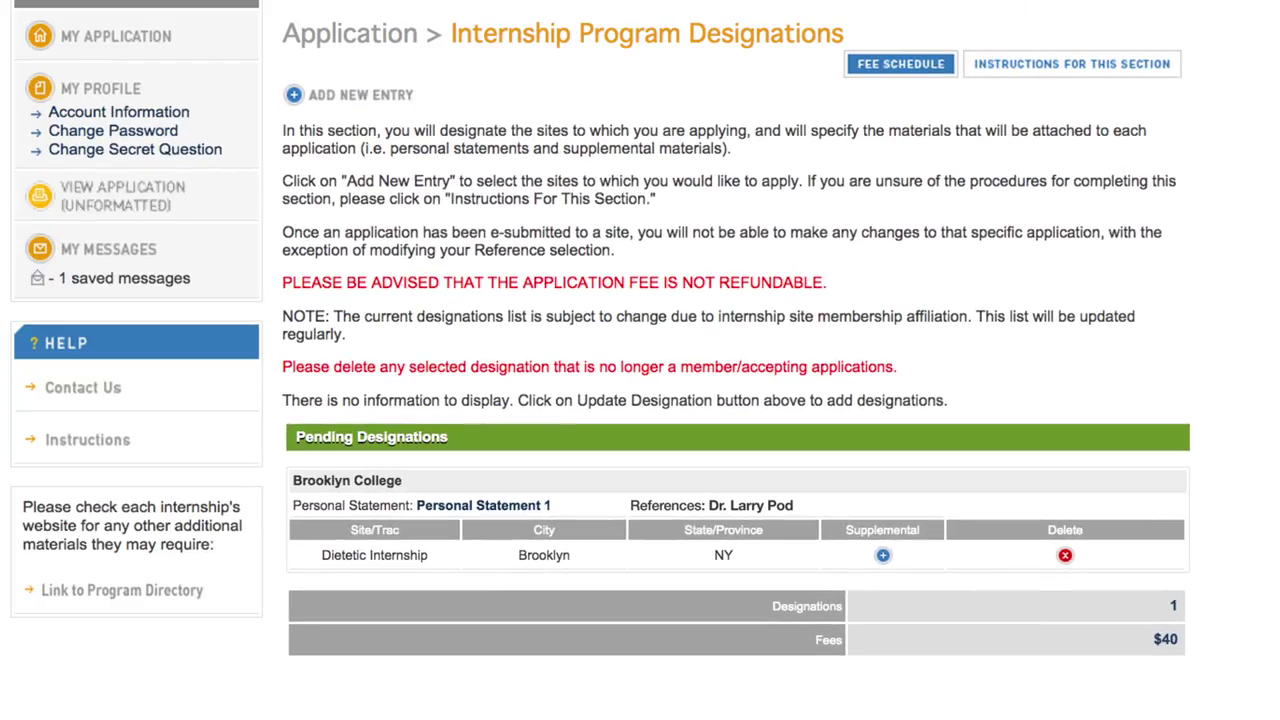